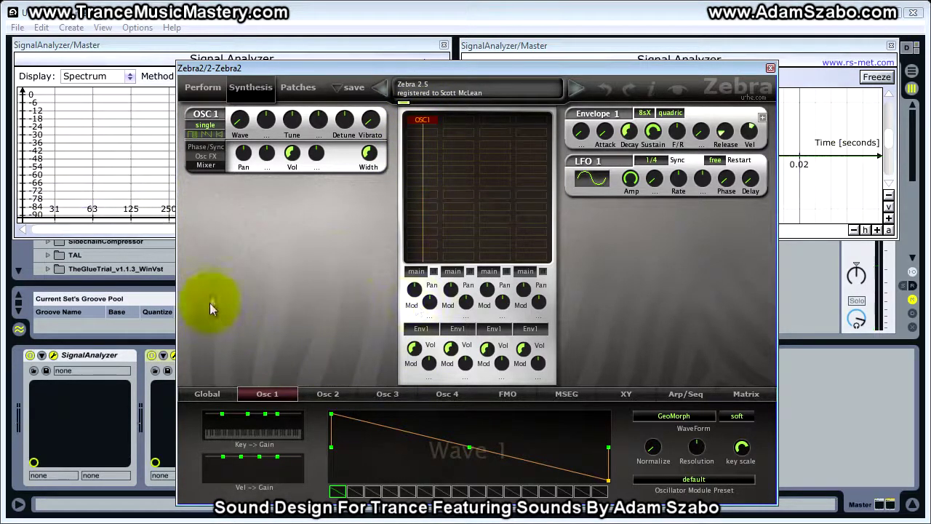
Step: Add a VCF1 filter module directly below OSC1 in the grid and set its filter type to LP 12dB
drag(293, 70, 363, 63)
drag(515, 65, 511, 63)
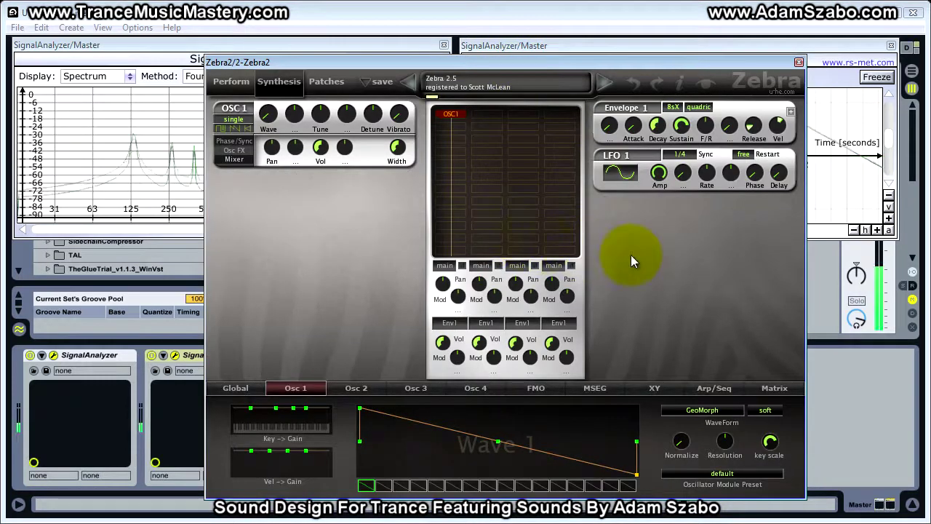
click(456, 125)
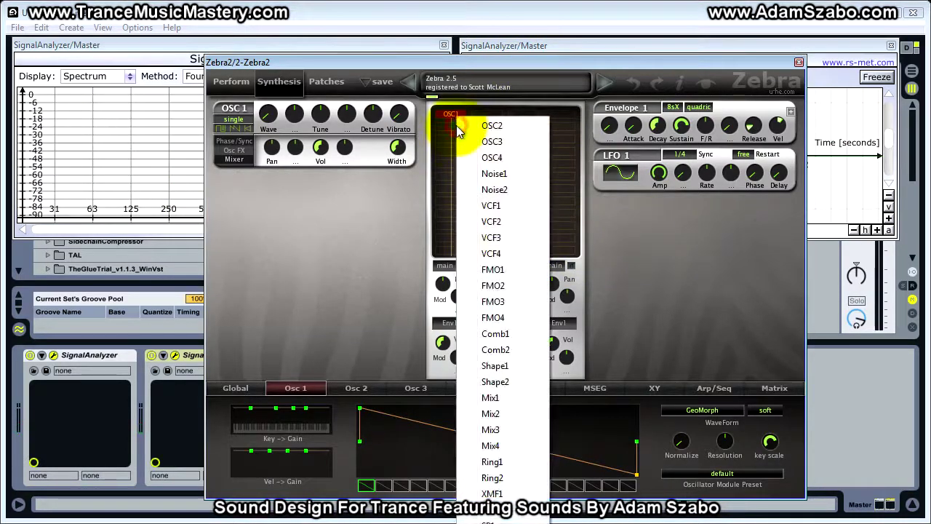
click(497, 209)
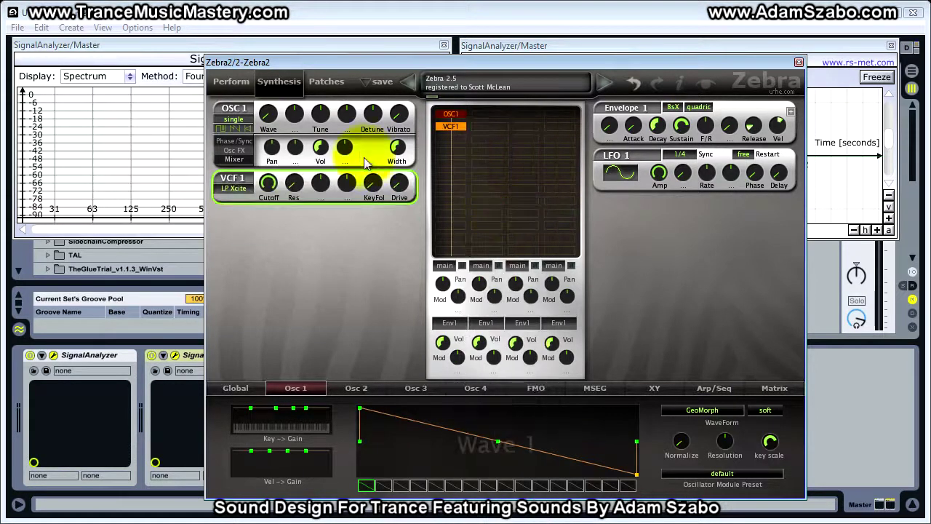
click(244, 190)
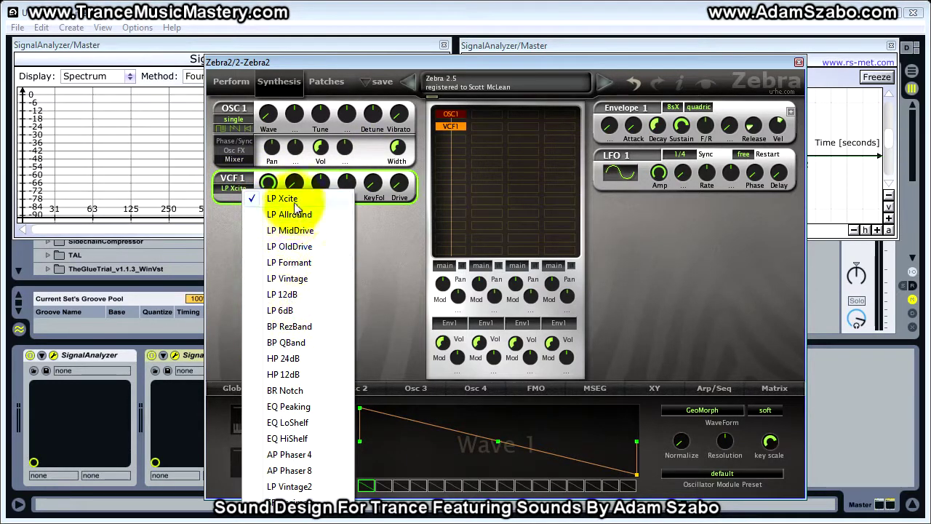
click(291, 295)
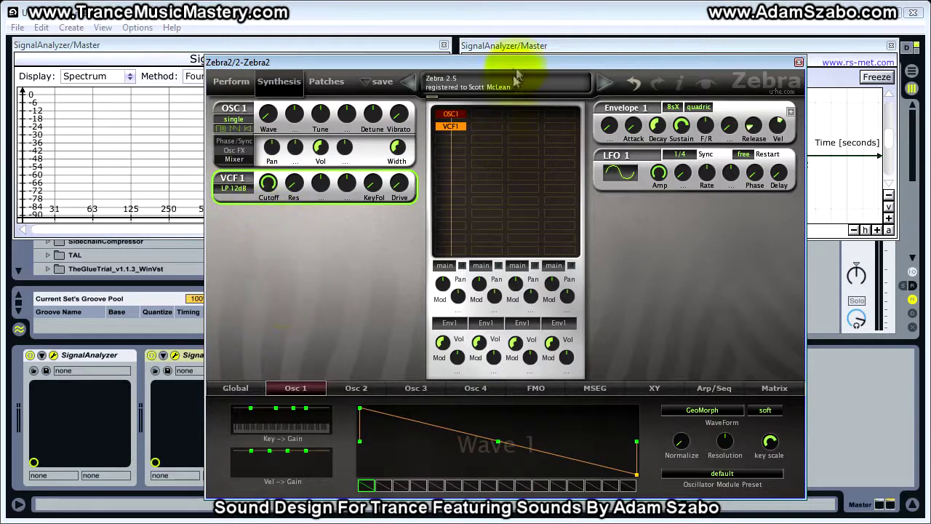
Step: Remove OSC1 from the grid and put a Noise1 module in its place above VCF1
drag(517, 65, 530, 76)
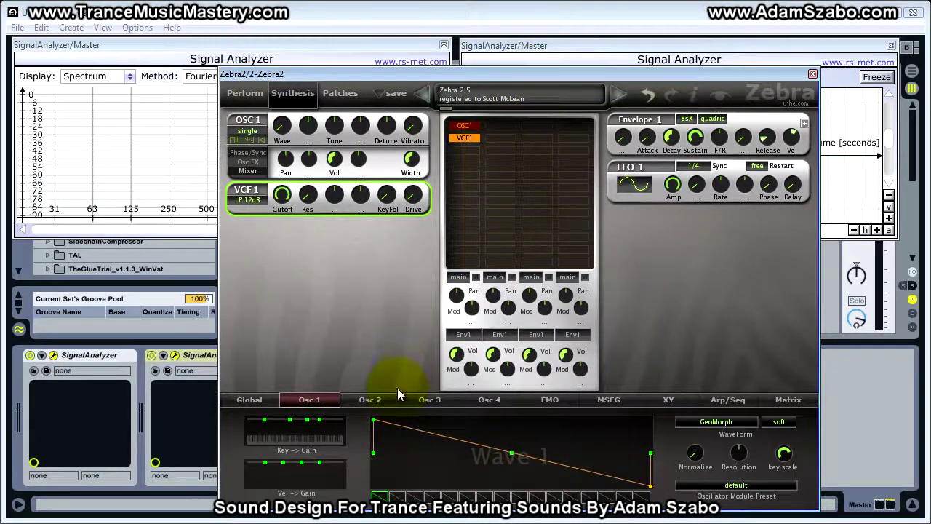
click(463, 128)
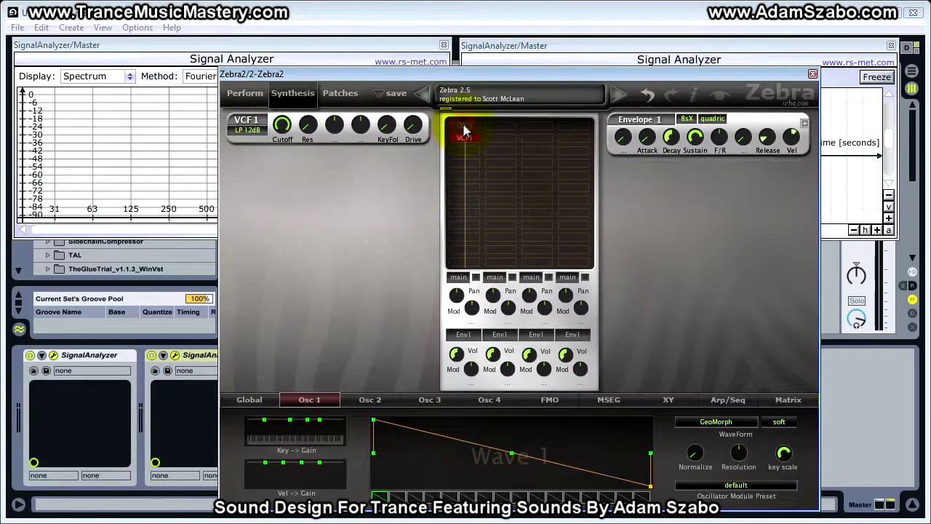
click(462, 126)
right_click(461, 147)
click(488, 238)
click(464, 152)
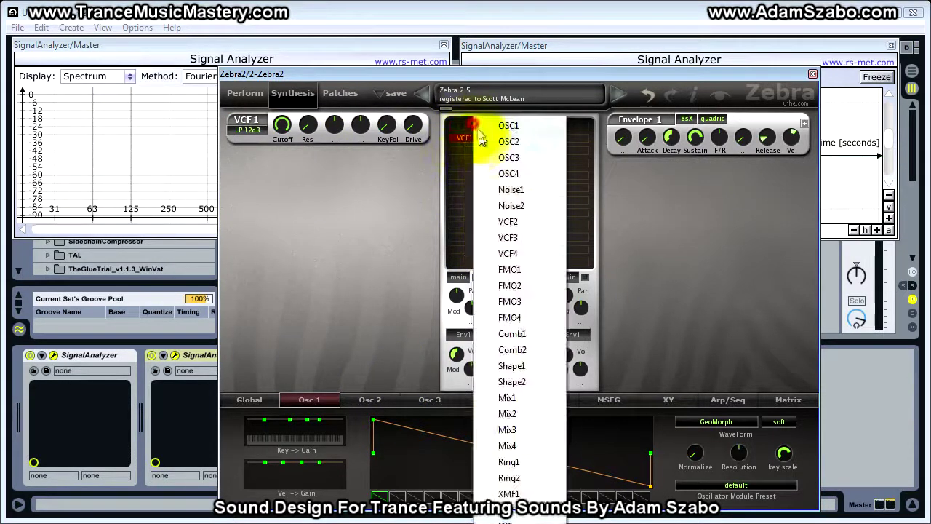
click(509, 190)
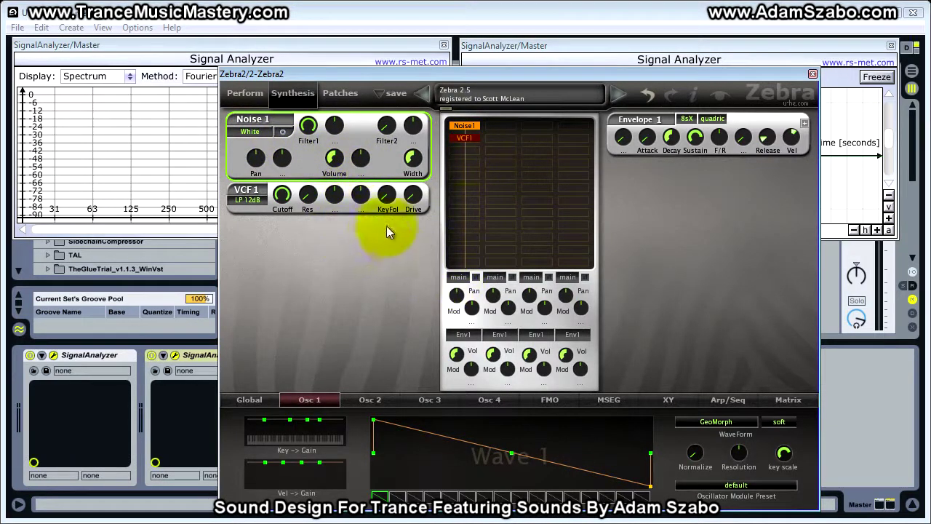
Step: Turn the Noise 1 volume down to 0 and bring it back up past 56
drag(334, 157, 338, 238)
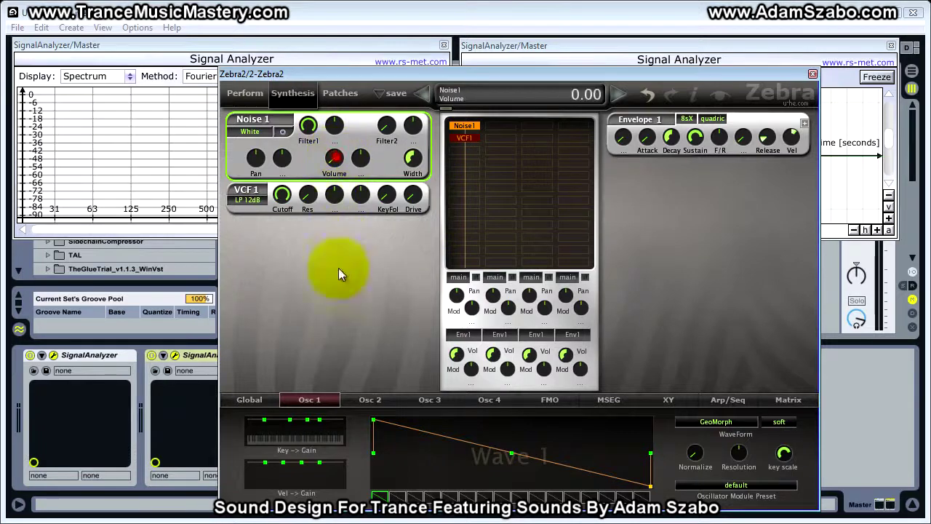
drag(335, 162, 336, 144)
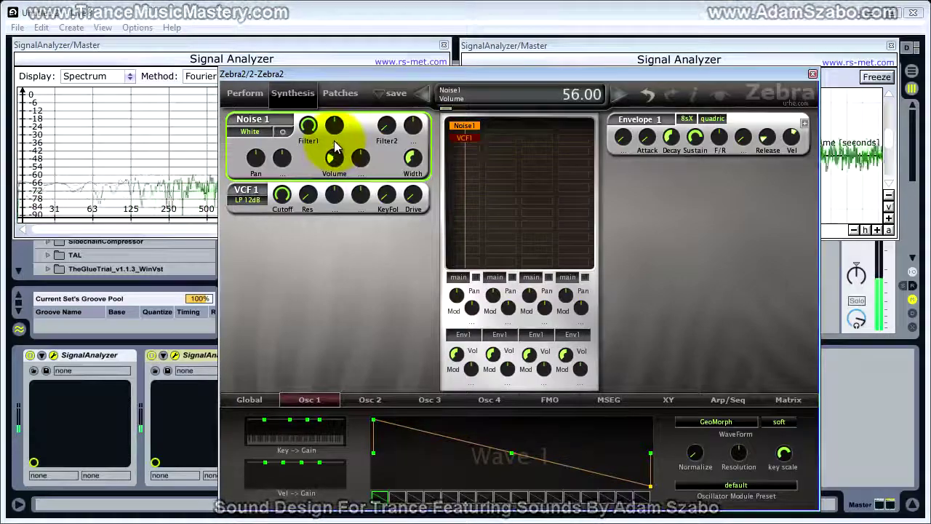
drag(436, 74, 410, 230)
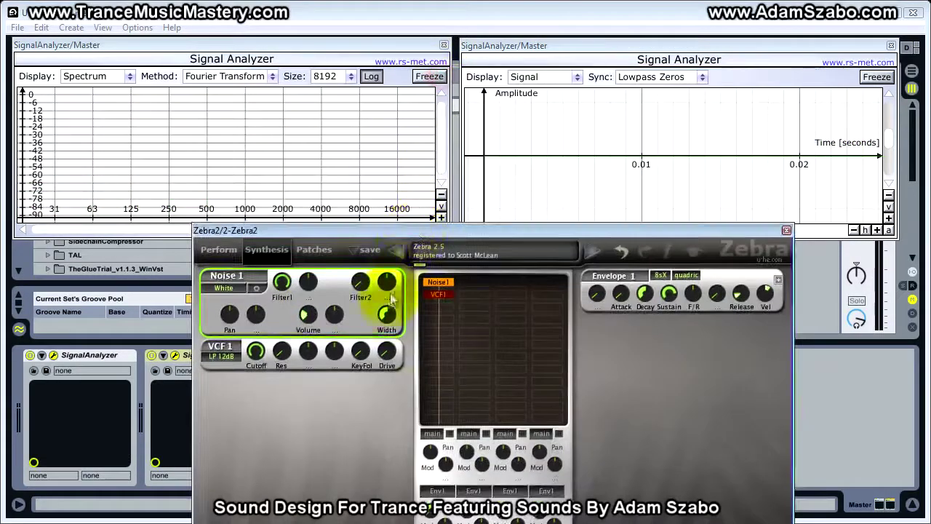
drag(308, 314, 309, 278)
Step: Close the time-signal analyzer window, reposition the remaining windows and set the Noise 1 volume to 200
drag(396, 231, 447, 76)
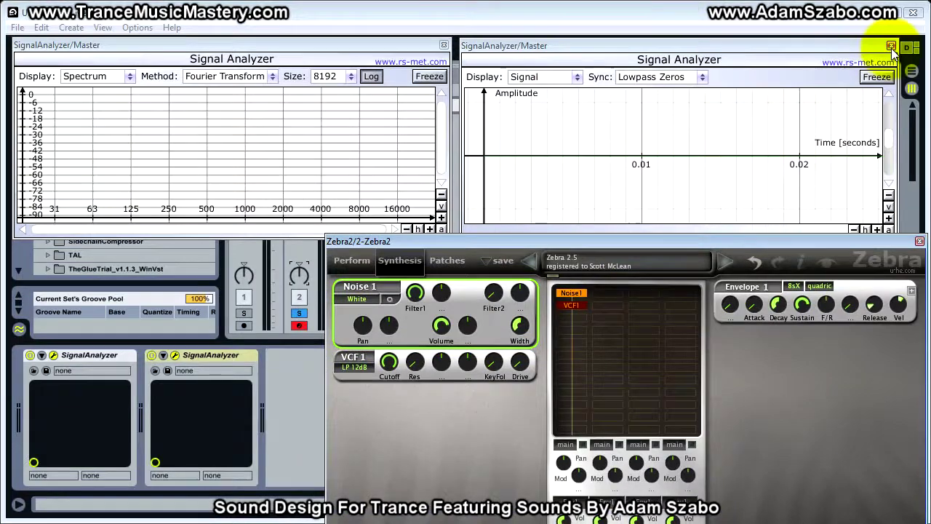
click(891, 46)
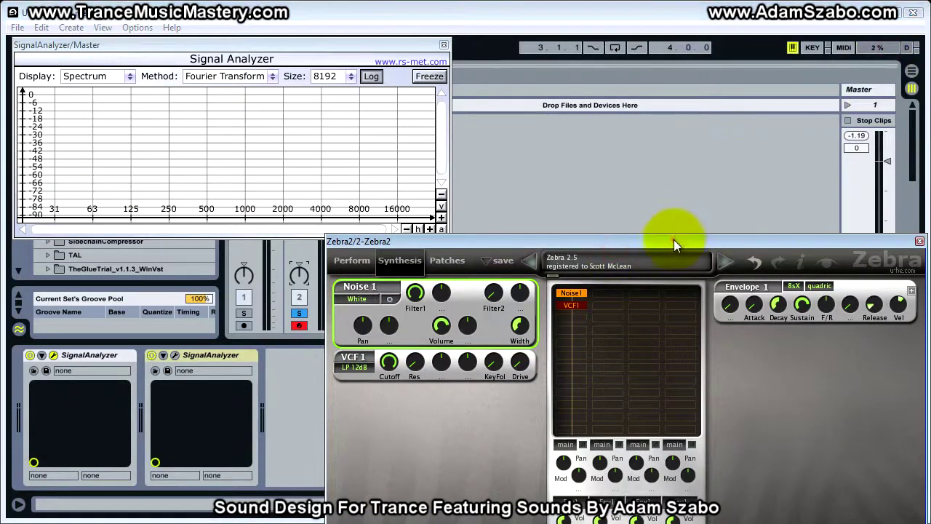
drag(674, 245, 845, 50)
drag(130, 39, 164, 120)
drag(632, 47, 390, 277)
drag(370, 355, 373, 299)
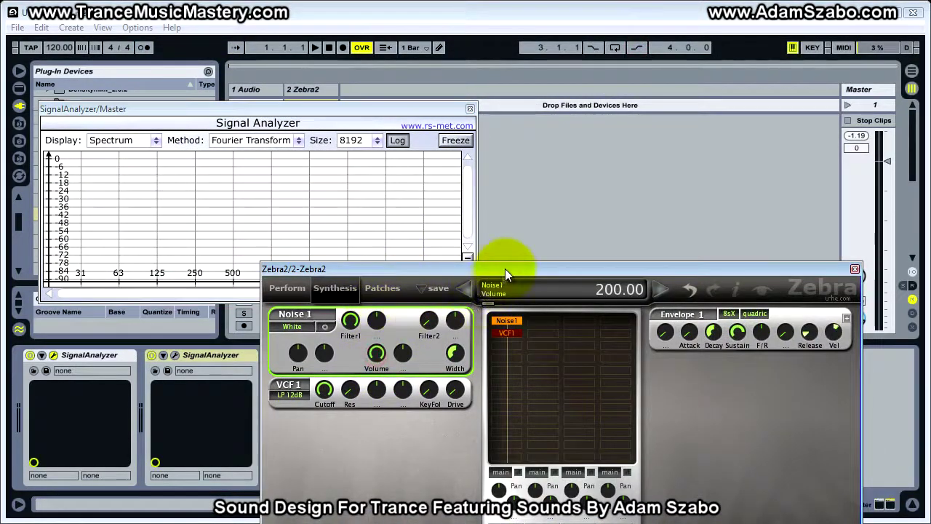
Step: Lower the master track volume to -inf and raise it gradually to about -11 dB
drag(501, 274, 349, 331)
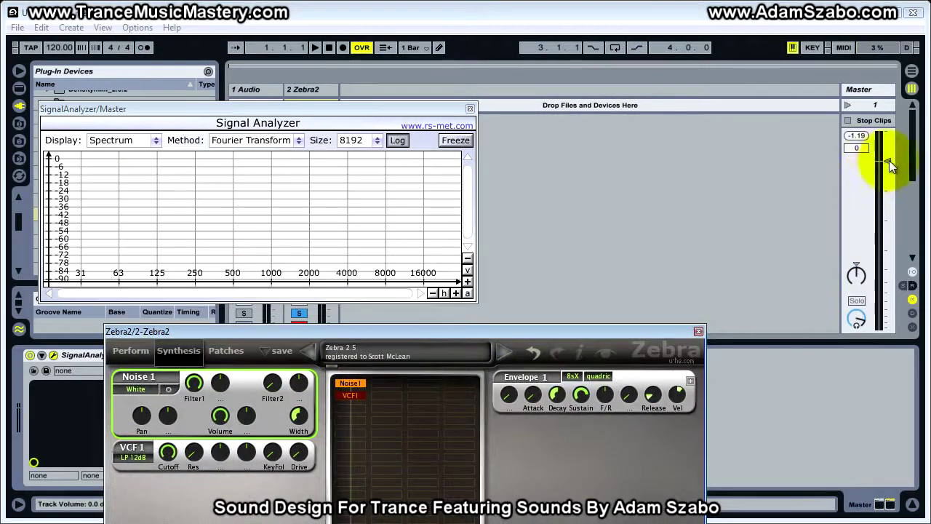
drag(889, 160, 889, 324)
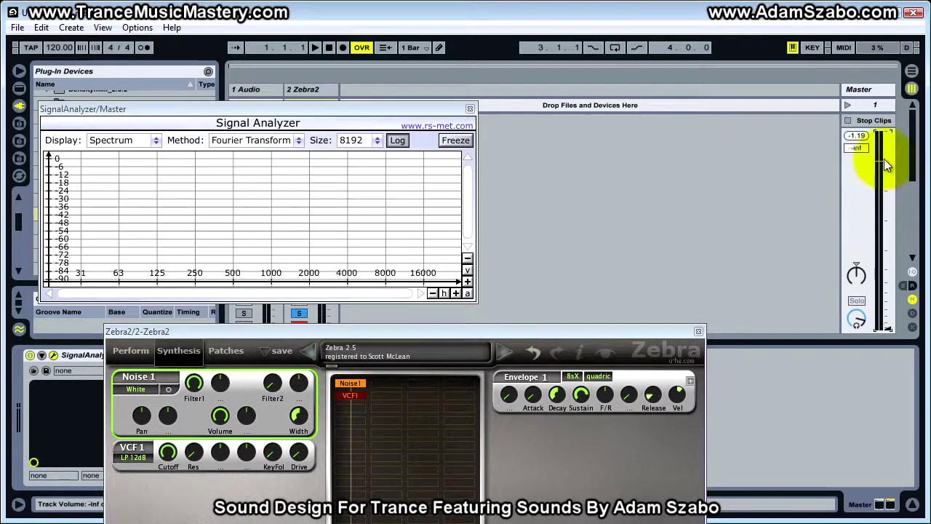
drag(600, 339, 771, 201)
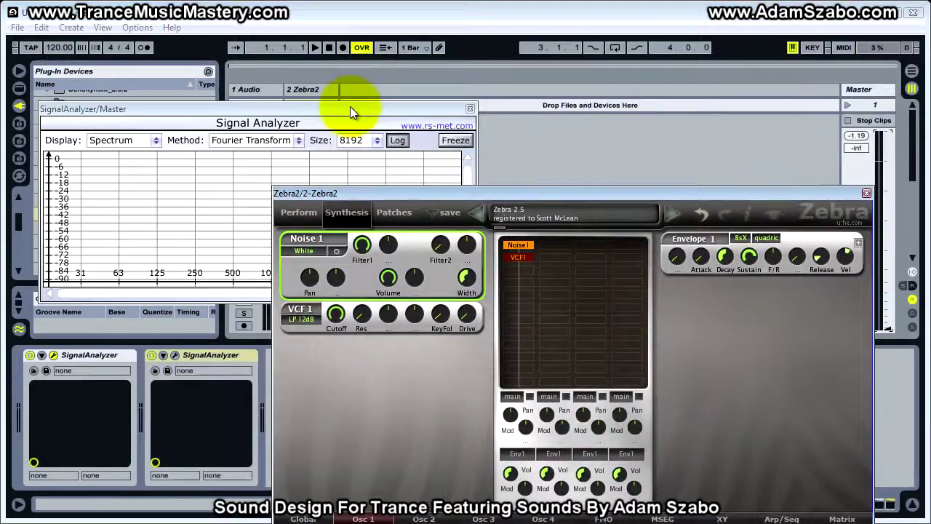
drag(350, 106, 337, 43)
drag(557, 193, 539, 324)
drag(888, 328, 886, 332)
scroll(886, 251, down, 5)
scroll(887, 247, down, 1)
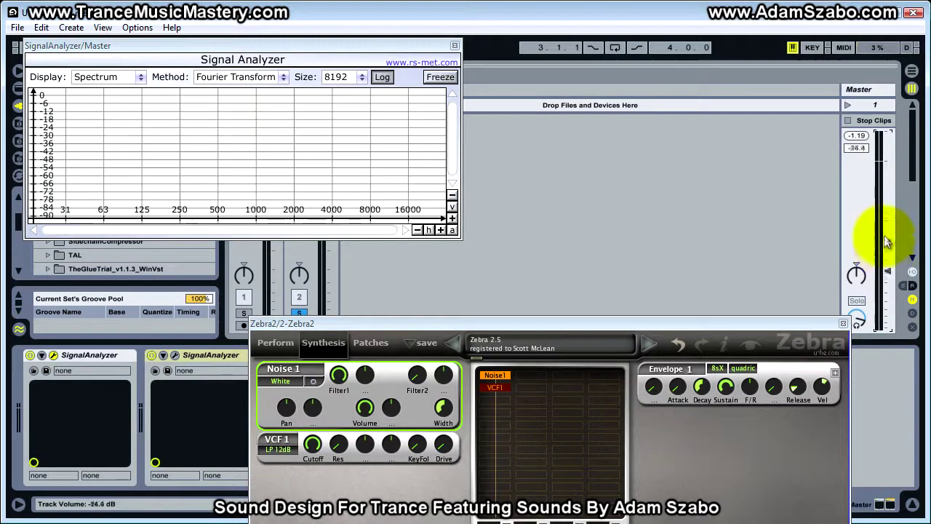
scroll(885, 193, down, 3)
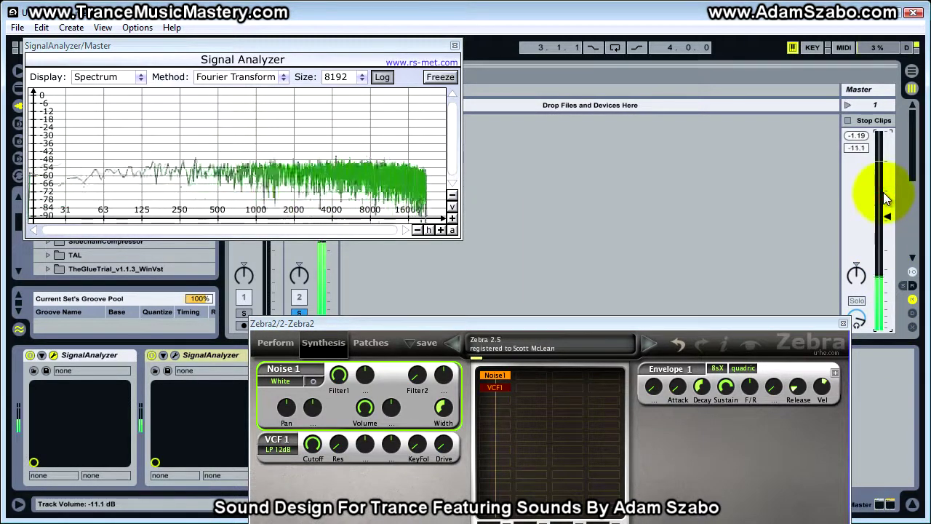
scroll(884, 195, down, 5)
Step: Arrange the spectrum analyzer and the Zebra2 window side by side with the filter controls accessible
drag(677, 323, 928, 69)
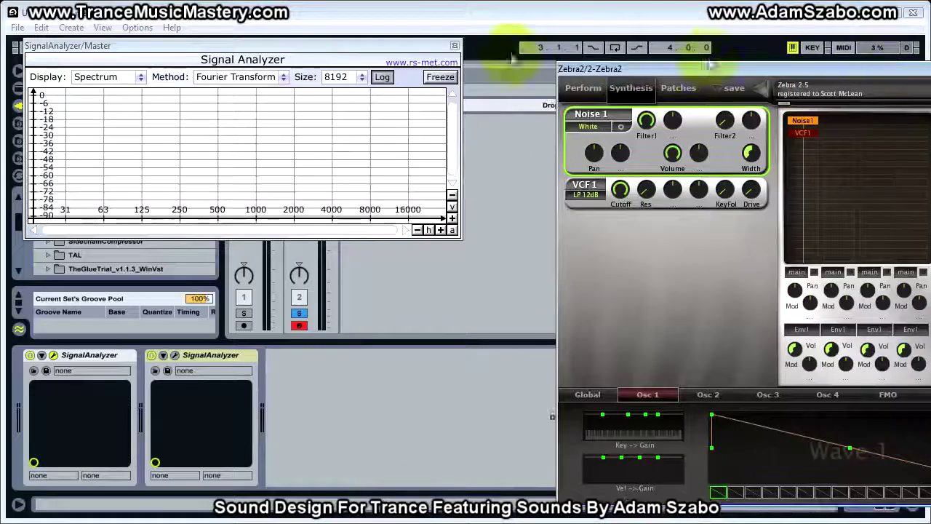
drag(344, 55, 398, 132)
drag(700, 73, 672, 58)
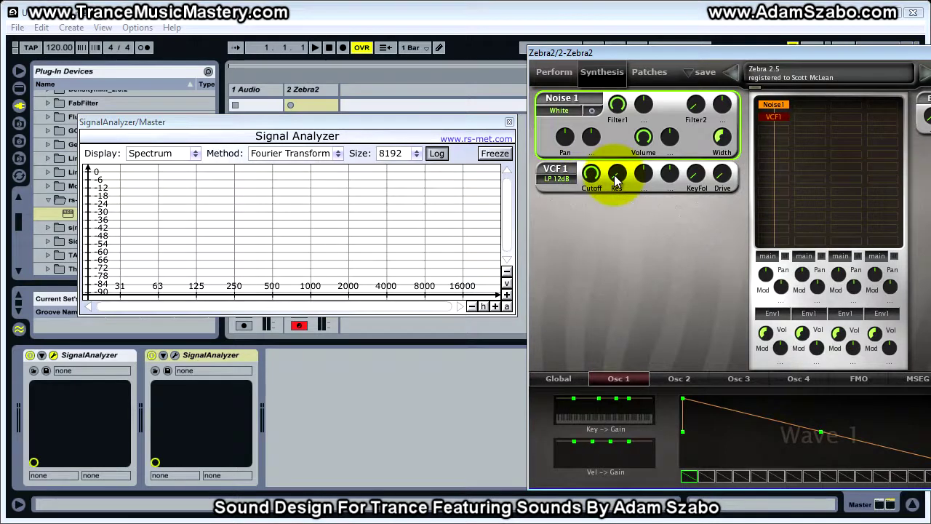
Step: Try lowering the VCF 1 cutoff slightly to compare the noise spectrum, and return it to 150
mouse_move(593, 171)
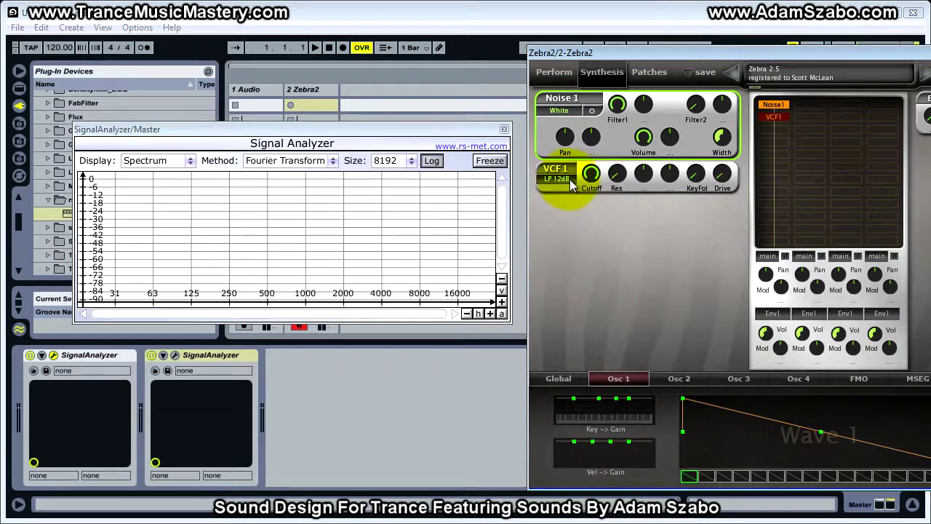
drag(592, 175, 592, 198)
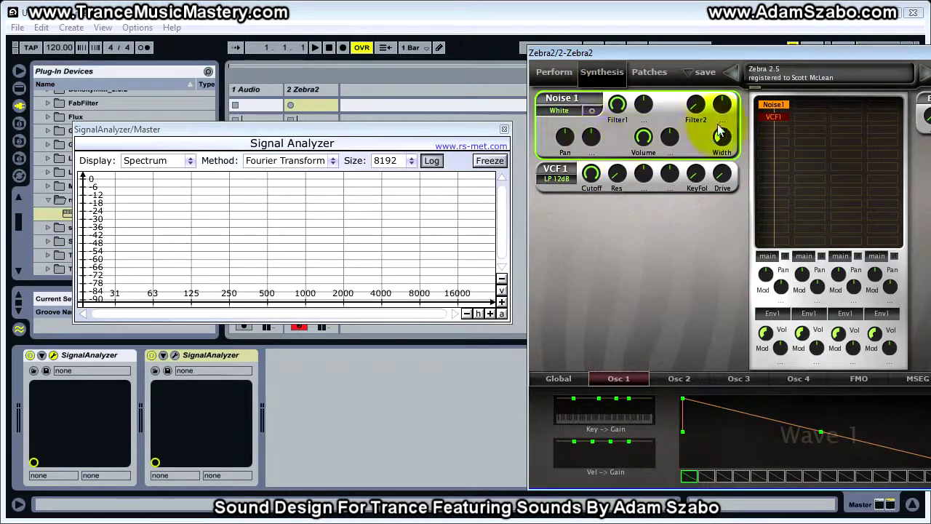
mouse_move(593, 171)
mouse_down()
mouse_move(592, 181)
mouse_move(591, 170)
mouse_up()
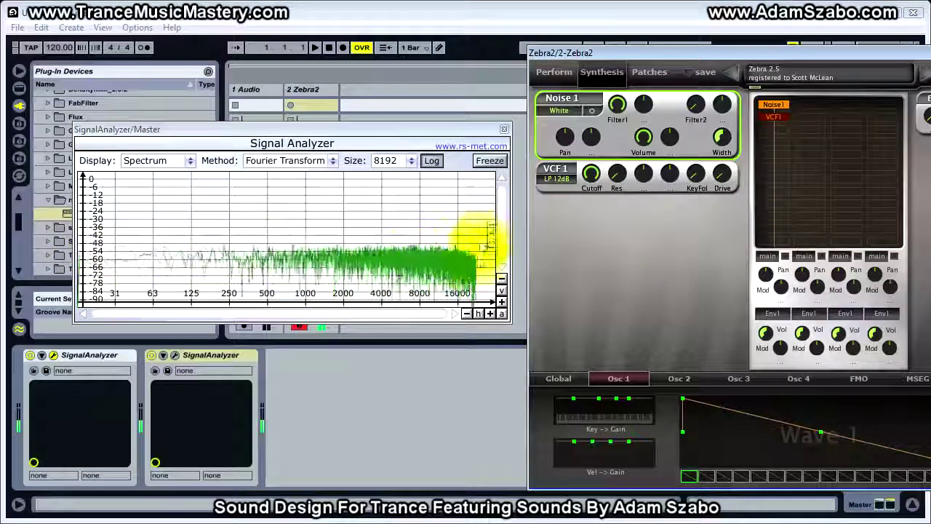
mouse_move(592, 177)
drag(591, 178, 589, 189)
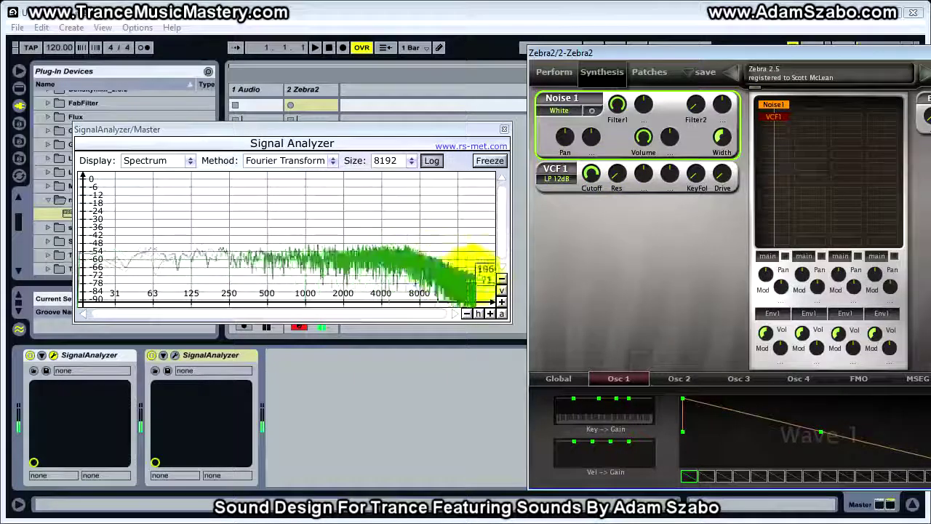
drag(594, 182, 595, 155)
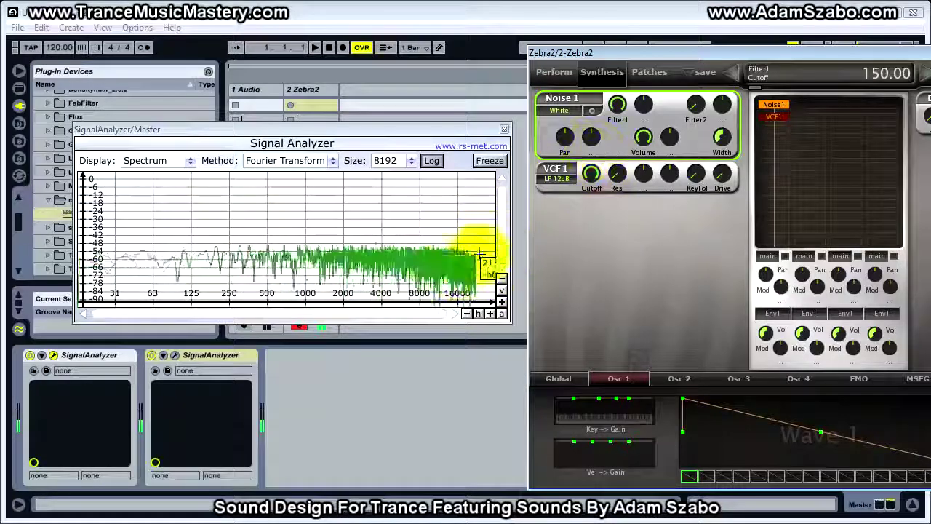
Step: Lower the VCF 1 cutoff to around its middle range and enlarge the spectrum display around 250 to 2000 Hz
drag(592, 180, 590, 215)
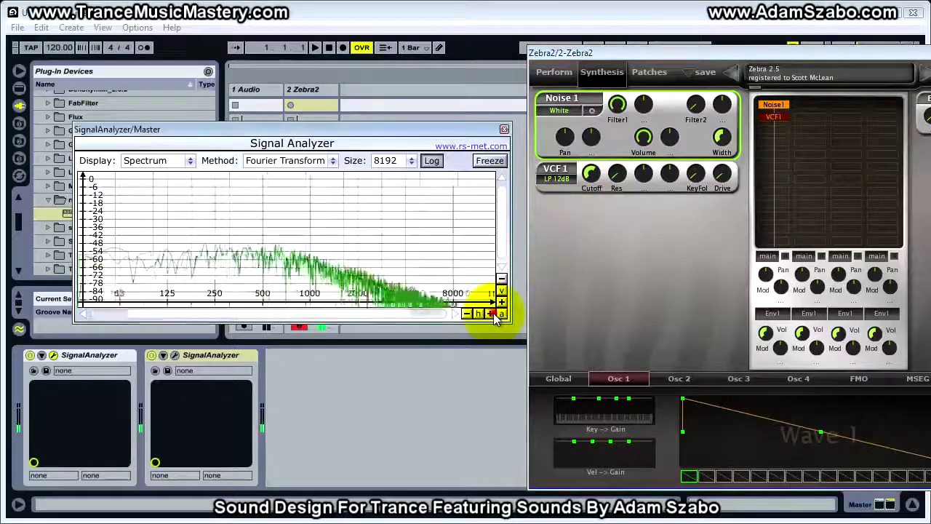
scroll(333, 250, up, 2)
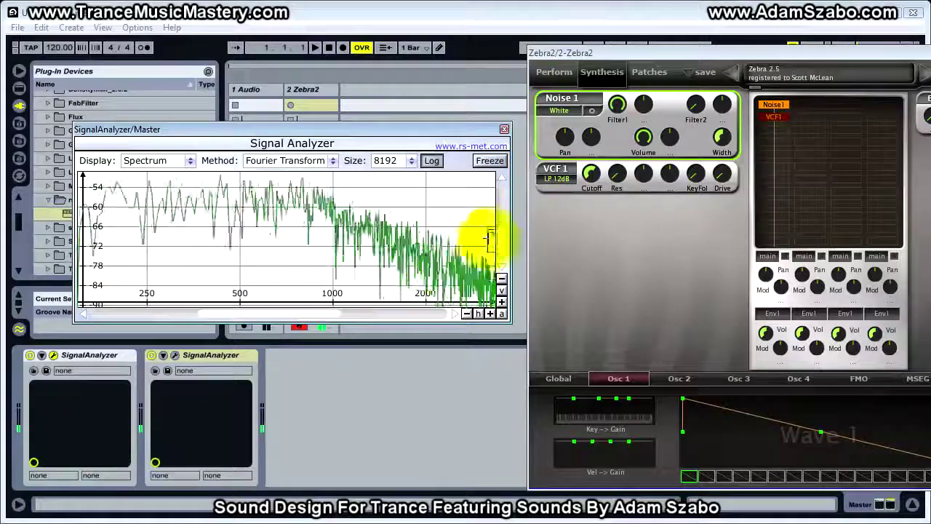
click(501, 279)
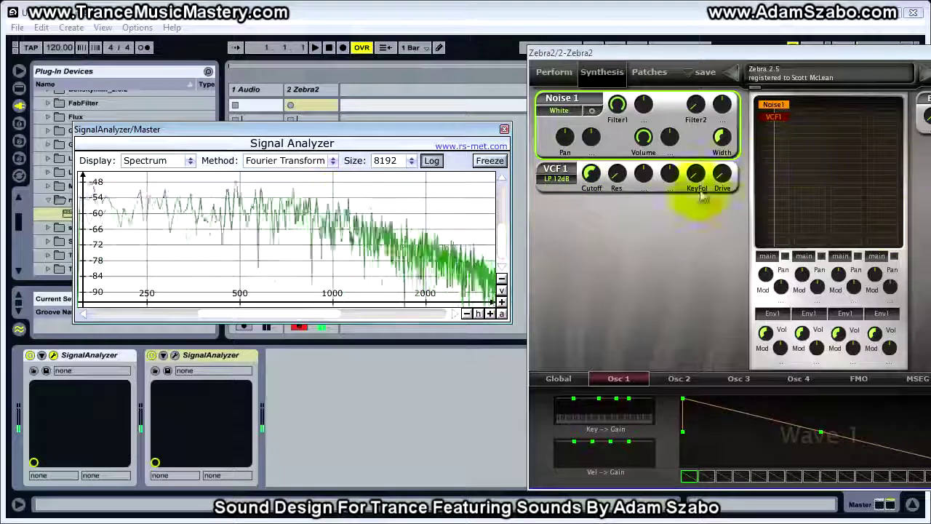
Step: Fine-tune the VCF 1 cutoff to 83
scroll(593, 184, up, 5)
scroll(593, 191, down, 2)
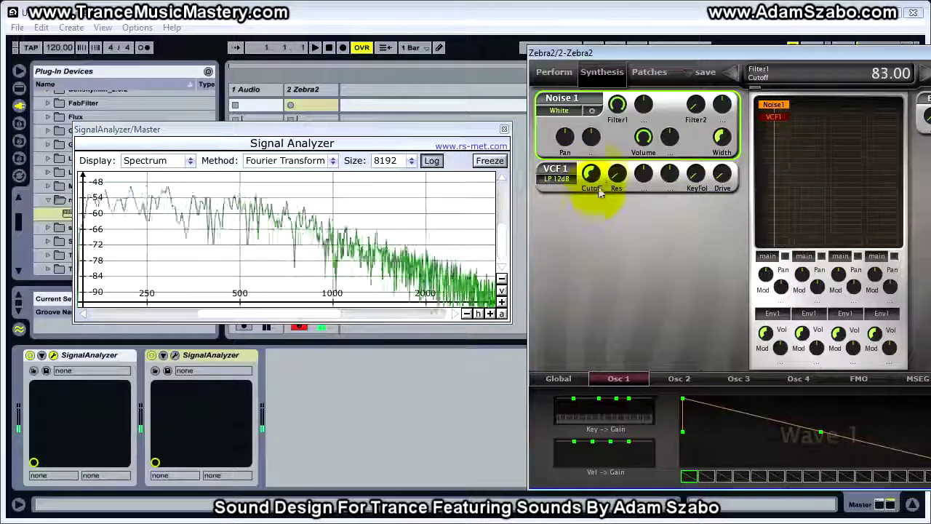
click(592, 173)
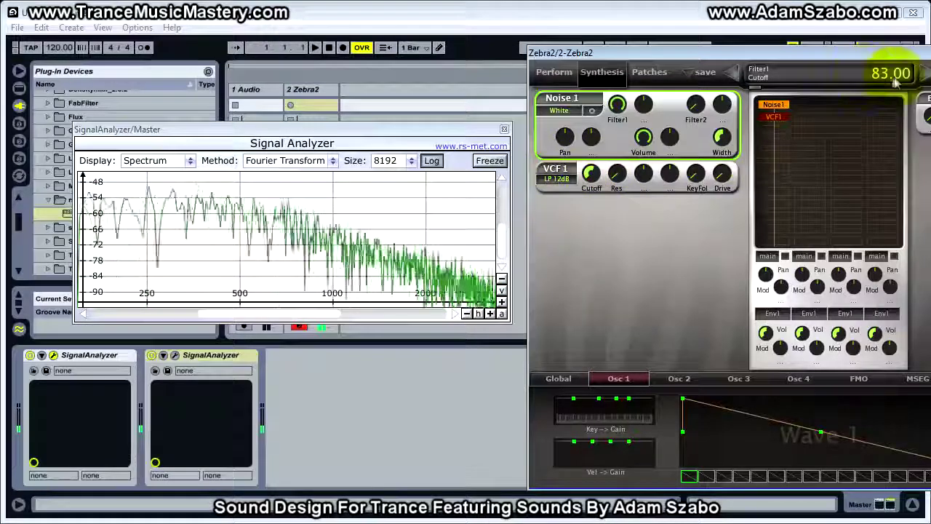
click(589, 174)
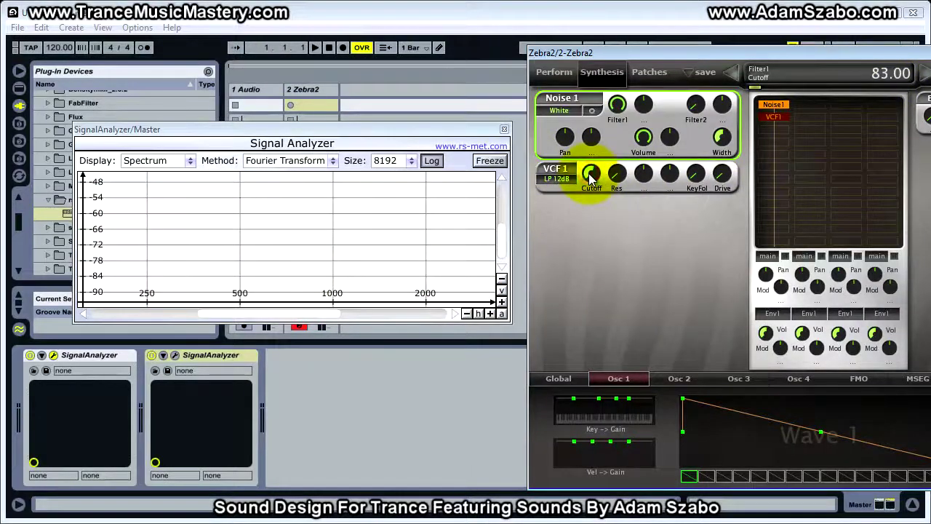
click(594, 172)
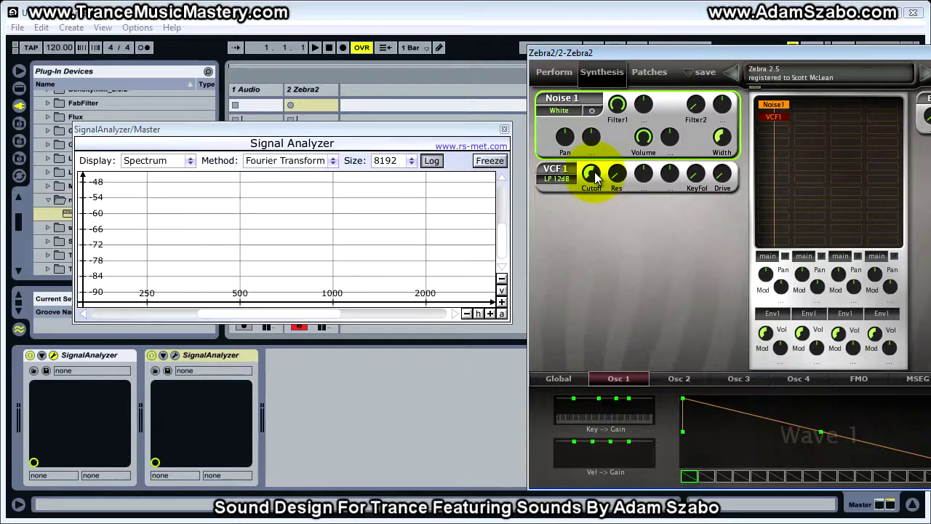
click(595, 172)
click(593, 174)
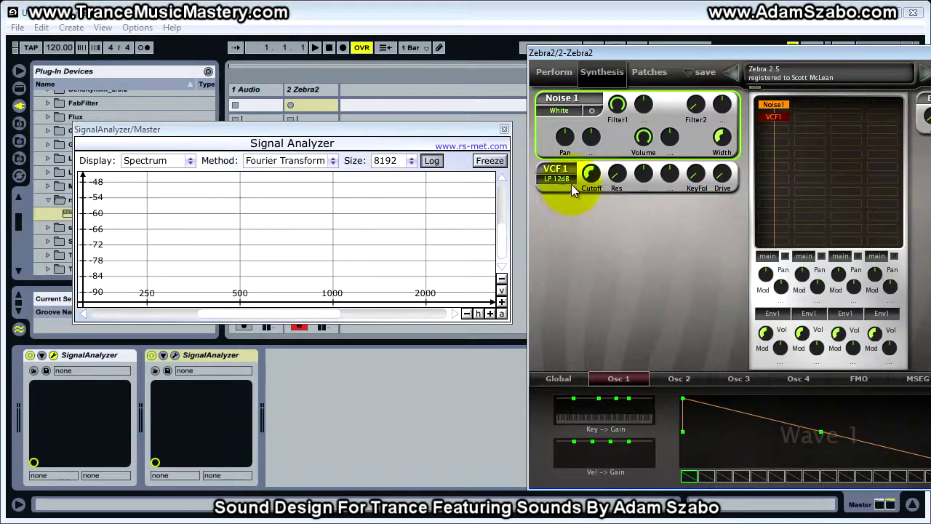
Step: Check the current VCF 1 cutoff value in Zebra2
click(592, 178)
drag(592, 178, 593, 179)
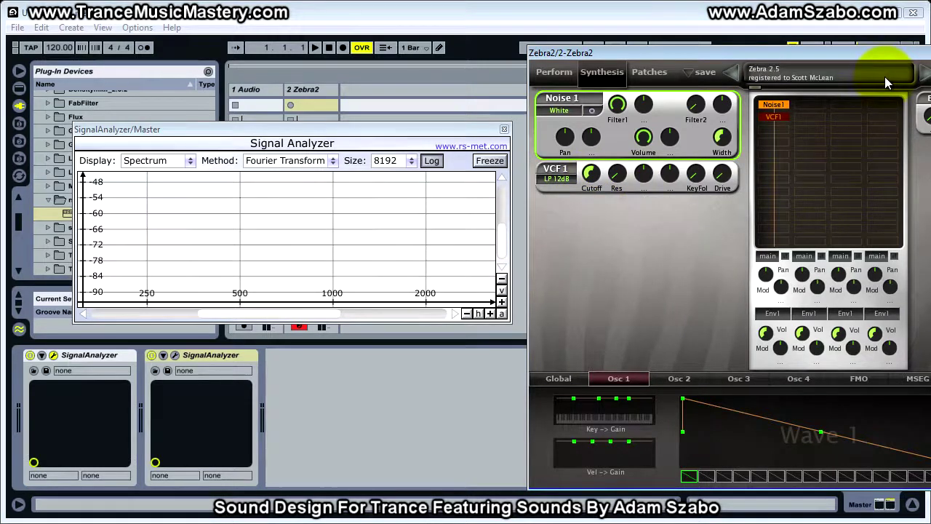
click(595, 179)
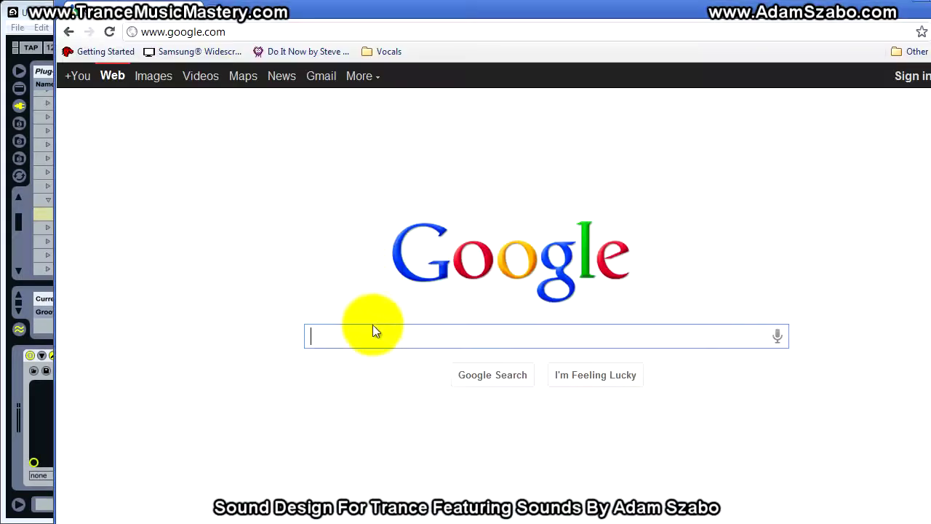
Step: Search Google for "midi note to" and consult the frequency table in "Note names, MIDI numbers and frequencies" before returning to Zebra2
click(368, 334)
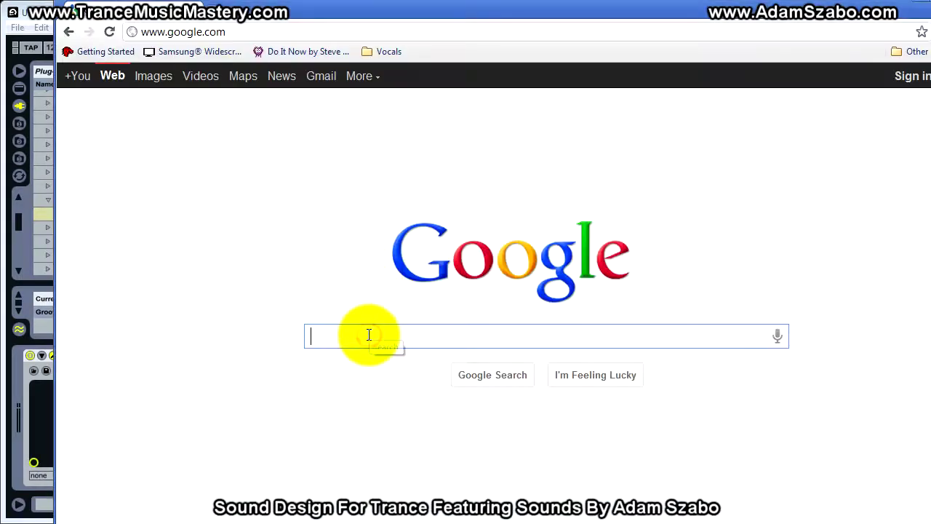
text(midi not)
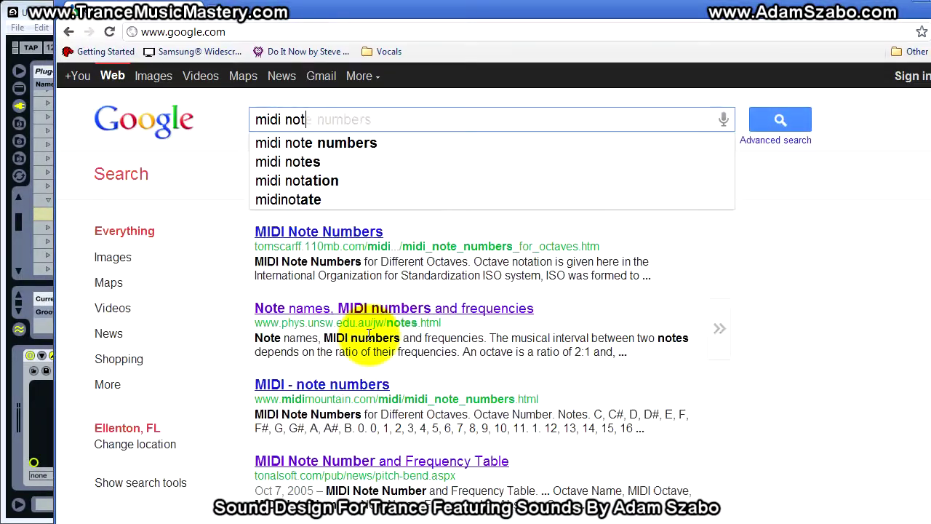
text(e to)
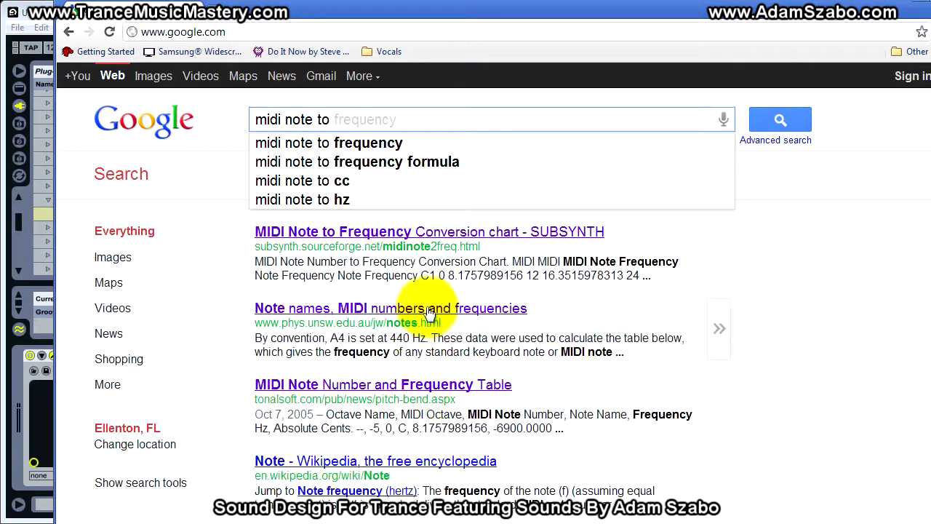
click(460, 310)
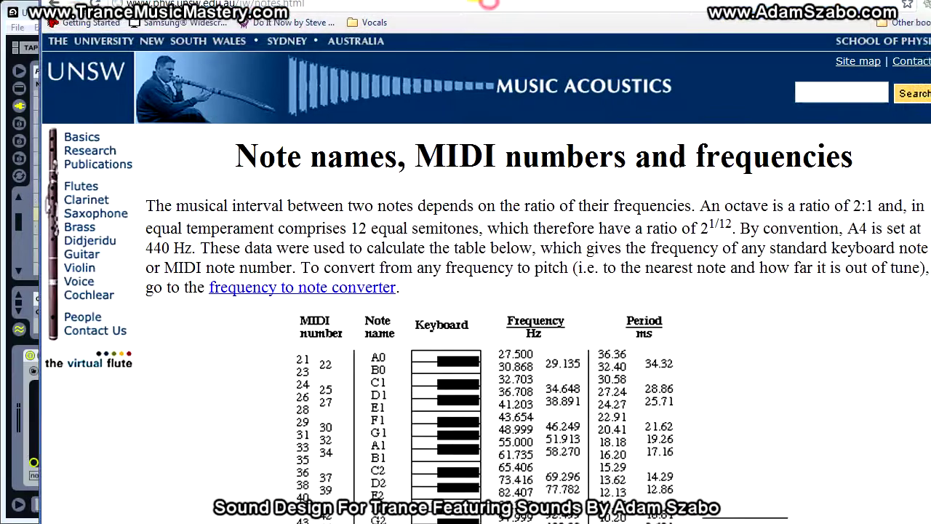
scroll(459, 270, down, 5)
scroll(395, 260, down, 1)
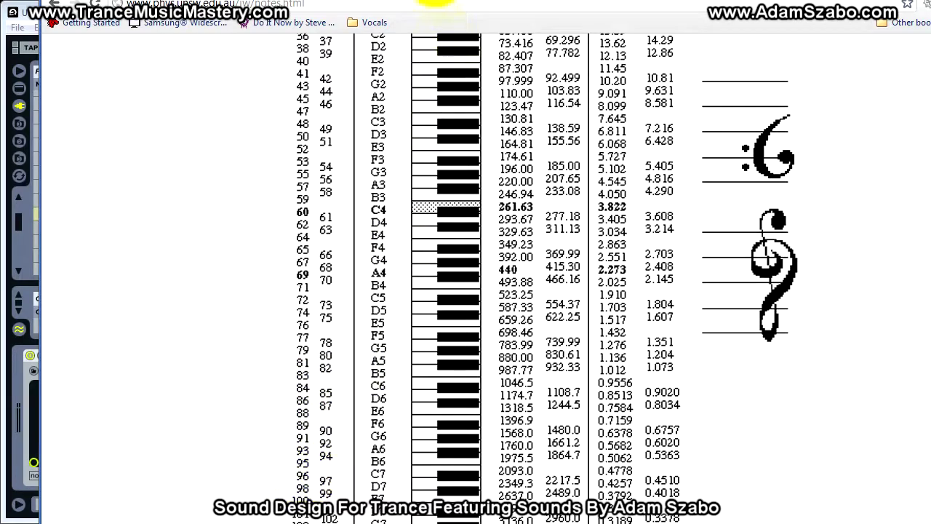
drag(422, 3, 930, 14)
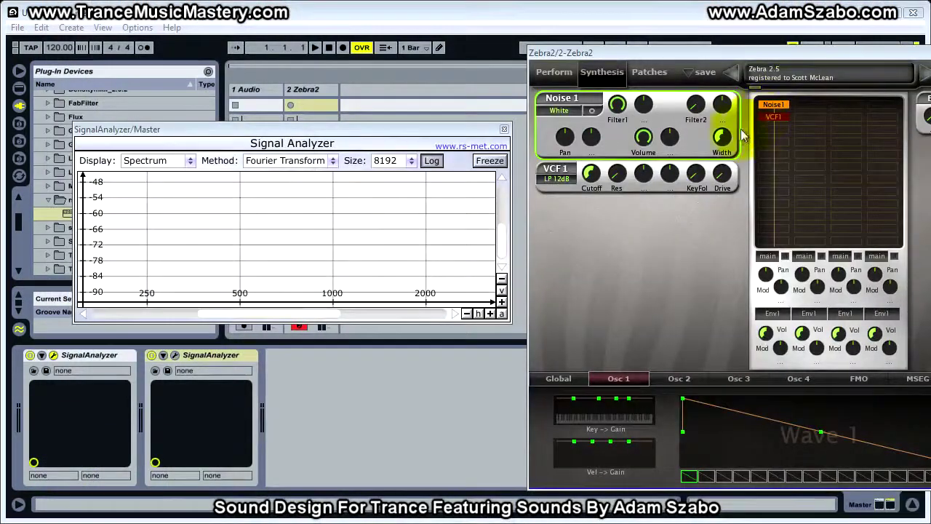
Step: Raise the VCF 1 cutoff to 96 and check its value against the noise spectrum
click(590, 177)
drag(590, 178, 590, 171)
click(403, 129)
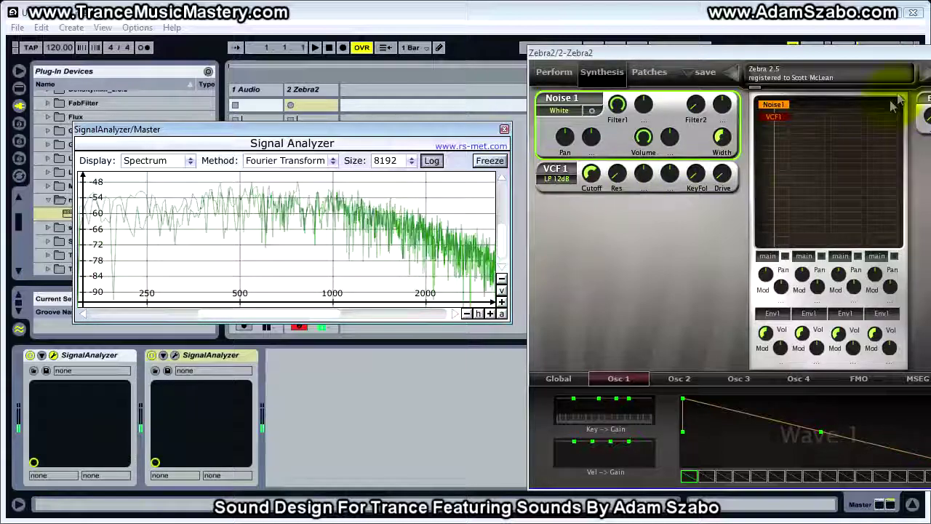
mouse_move(591, 177)
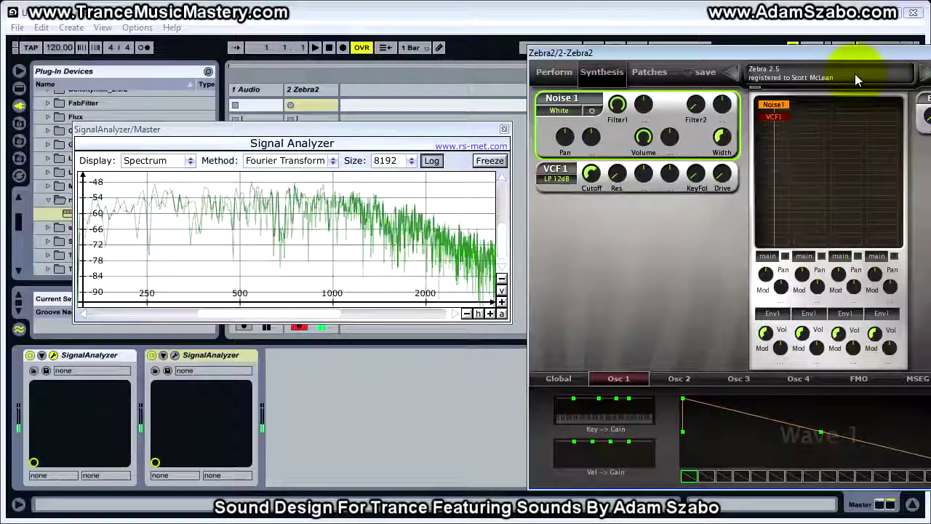
click(590, 176)
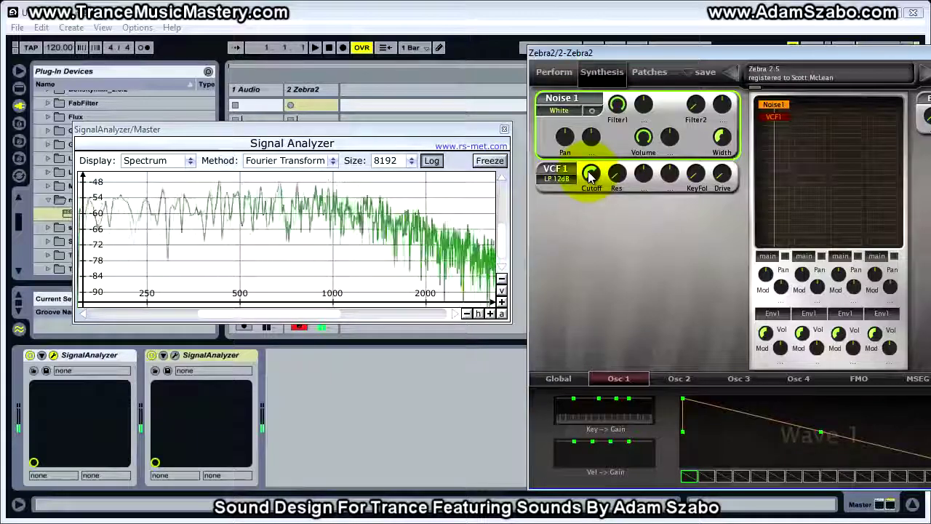
click(590, 175)
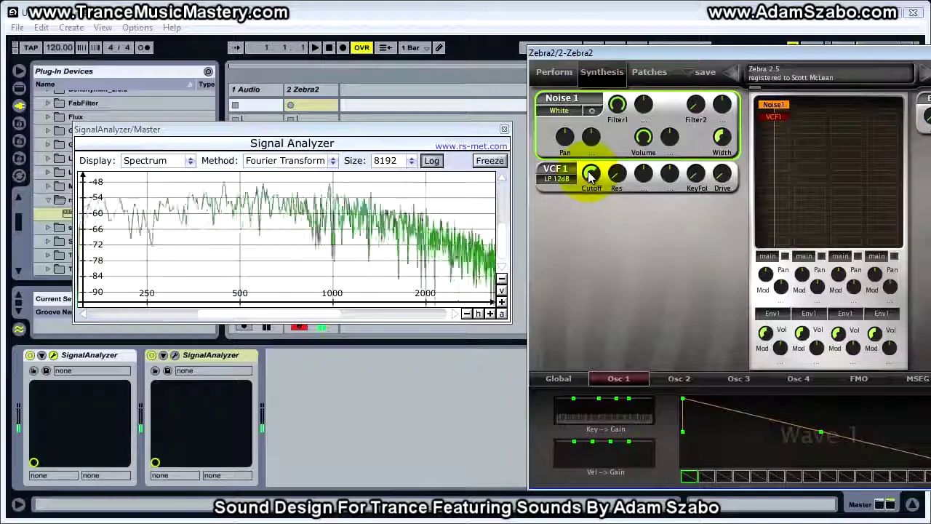
click(590, 176)
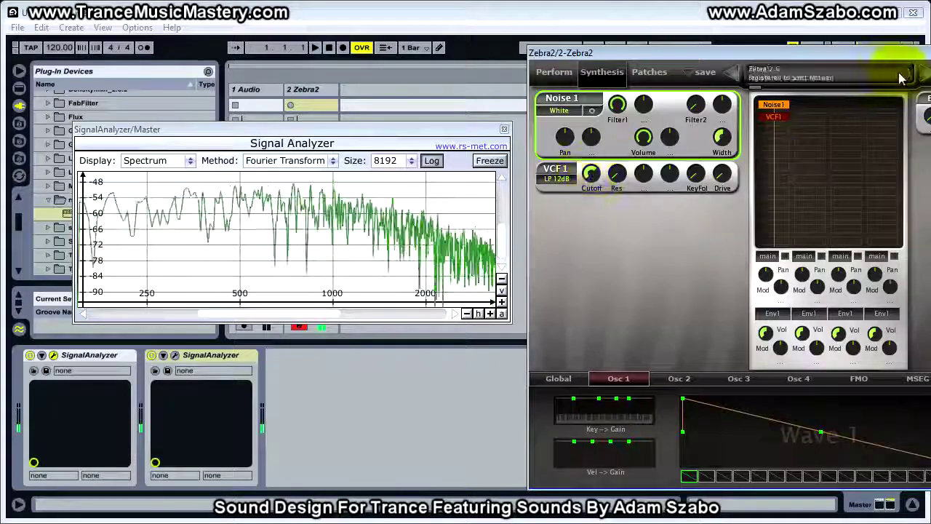
click(591, 176)
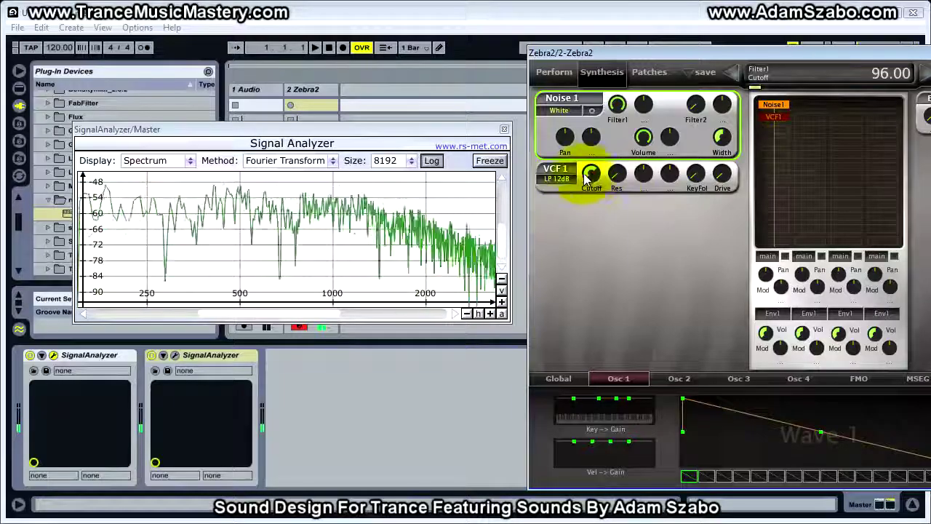
mouse_move(592, 180)
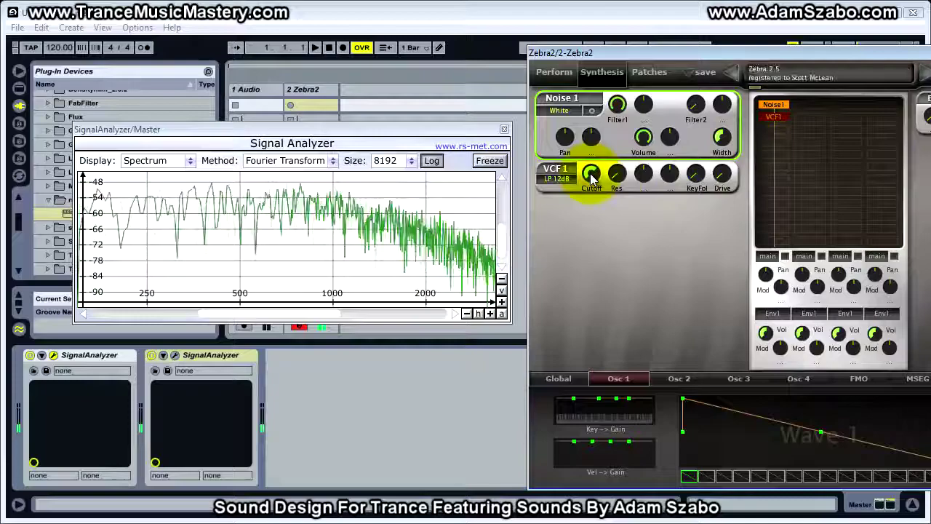
Step: Try lowering the VCF 1 cutoff to 84 and 90 to compare the roll-off, and return it to about 95
mouse_move(590, 173)
mouse_down()
mouse_move(588, 219)
mouse_move(592, 191)
mouse_up()
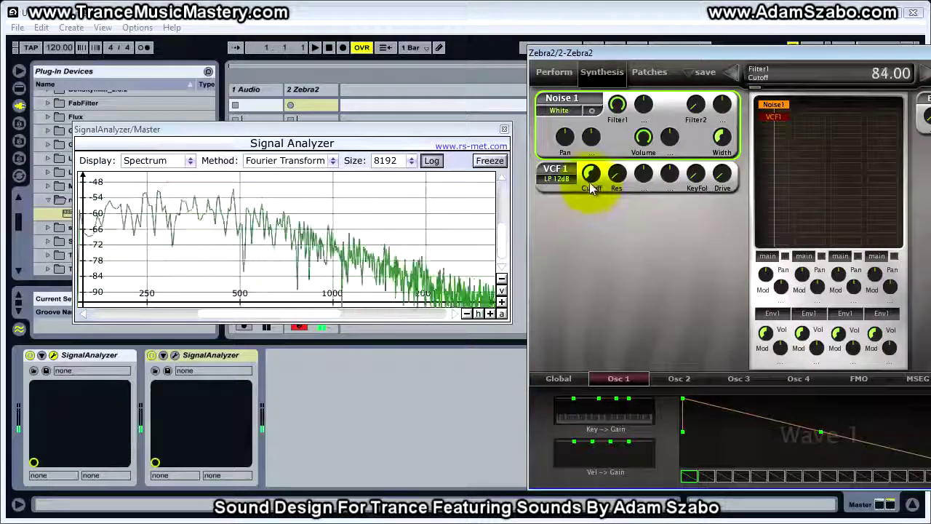
click(591, 181)
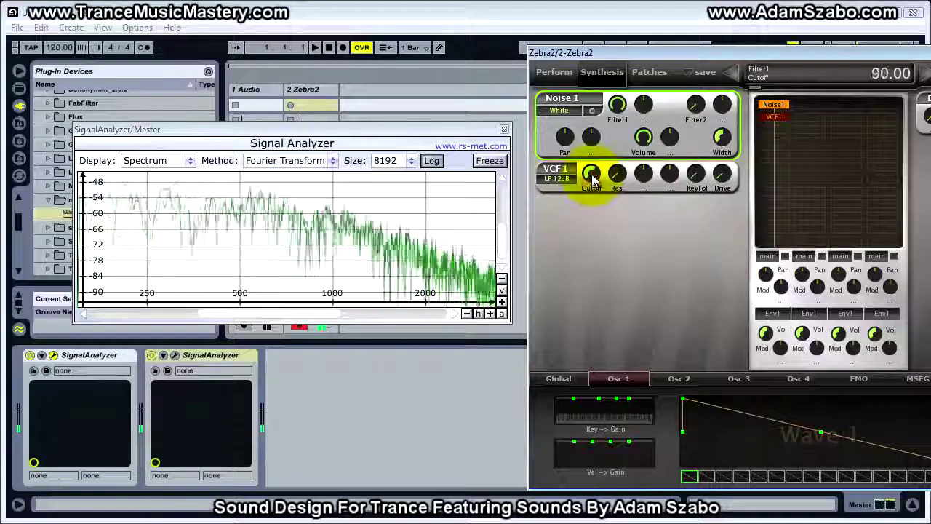
mouse_move(593, 180)
mouse_down()
mouse_move(596, 170)
mouse_move(595, 184)
mouse_up()
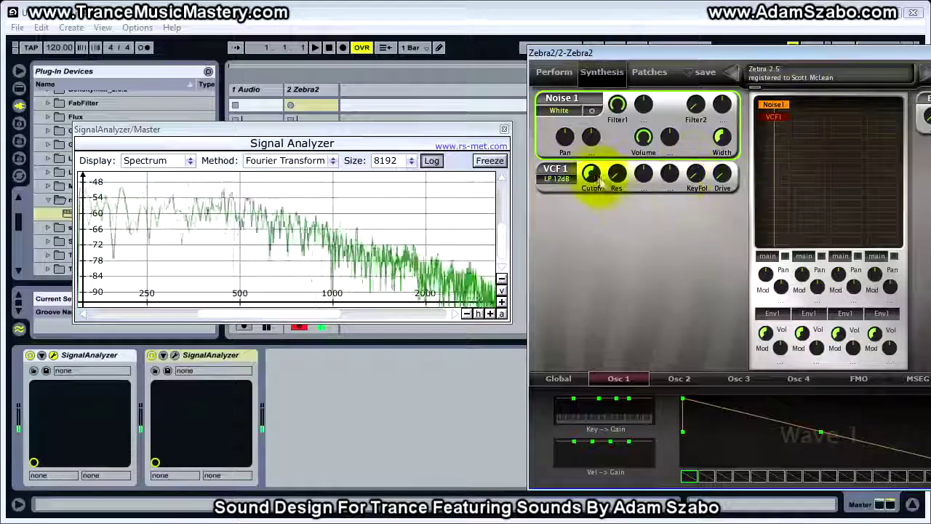
drag(598, 188, 595, 171)
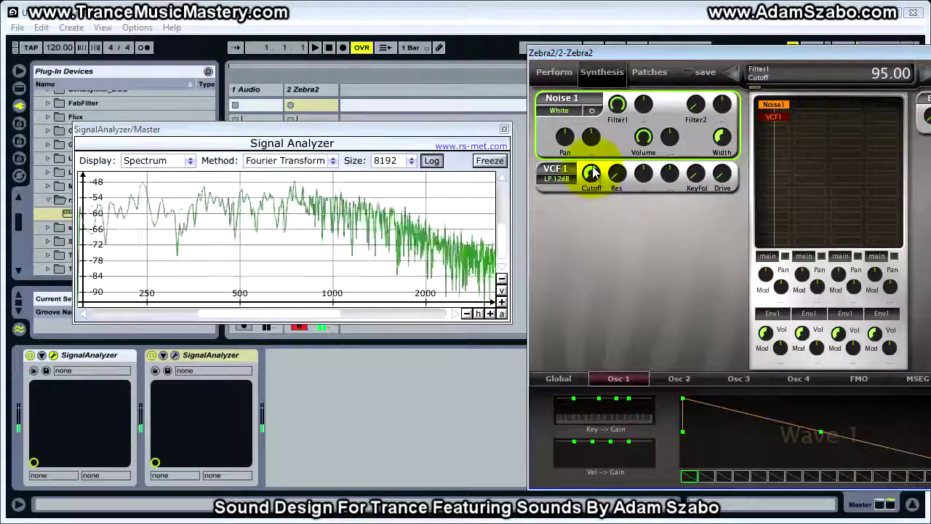
scroll(593, 171, up, 1)
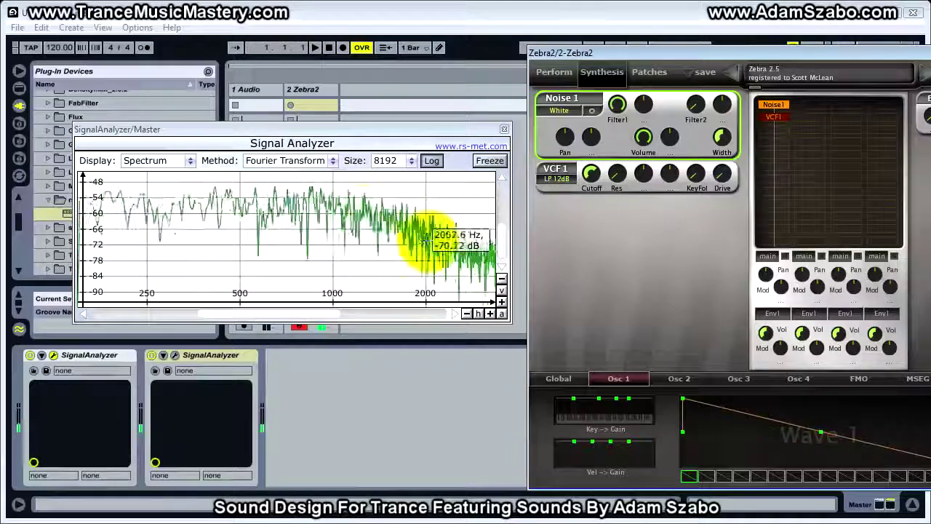
Step: Switch the VCF 1 filter type to LP 6dB and zoom the Signal Analyzer out to the full spectrum
click(555, 179)
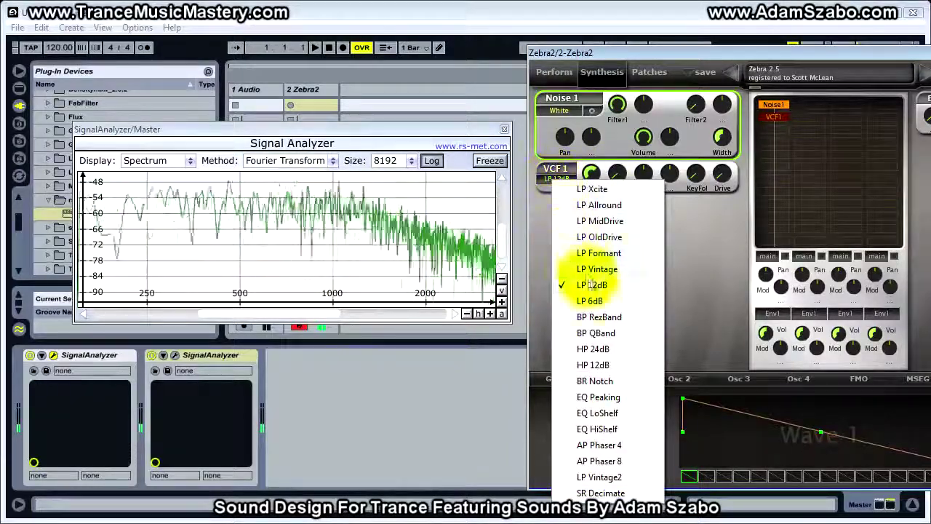
click(593, 302)
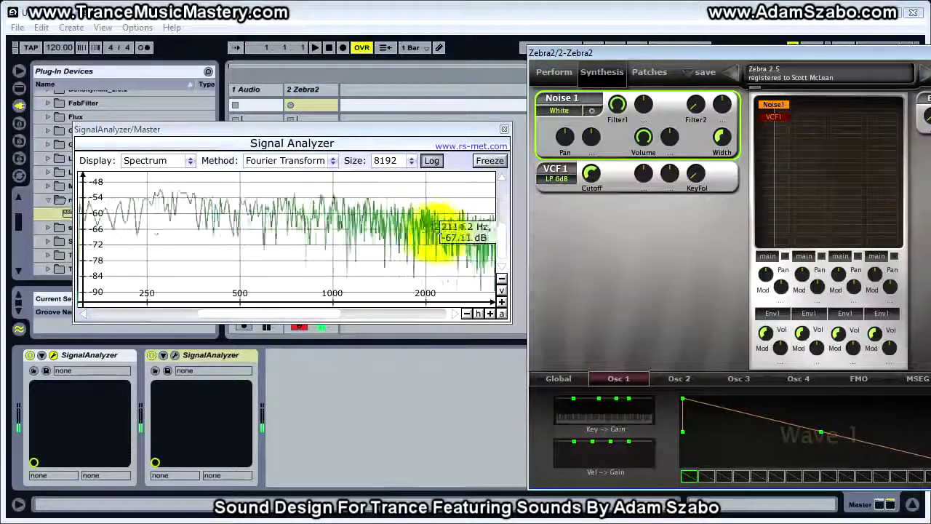
click(501, 279)
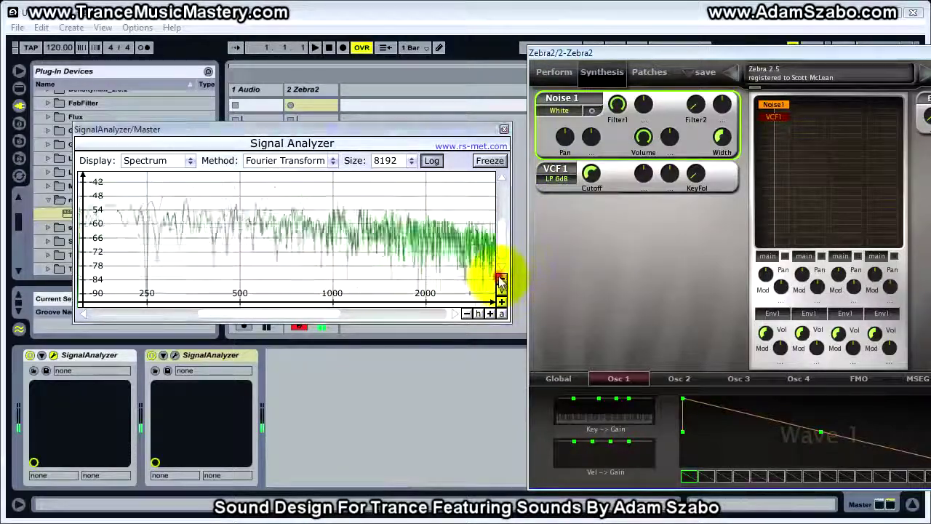
click(501, 313)
drag(471, 135, 467, 98)
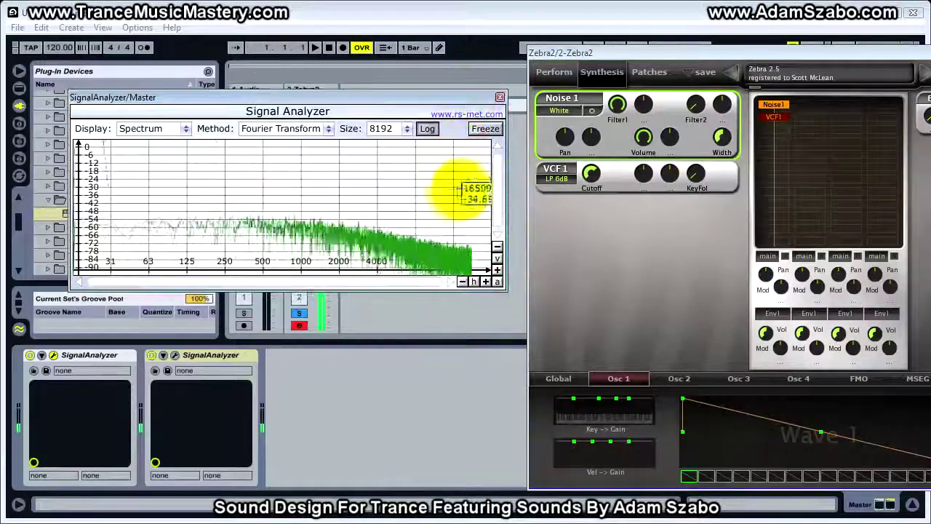
Step: Close the Signal Analyzer window and collapse the rs-met and Effects plug-in folders
drag(495, 98, 479, 109)
click(479, 110)
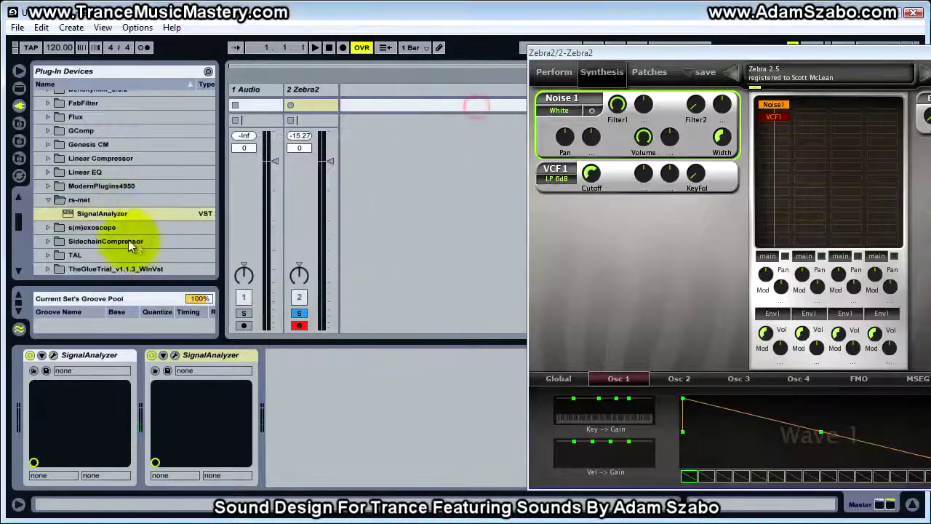
click(49, 199)
scroll(89, 241, down, 5)
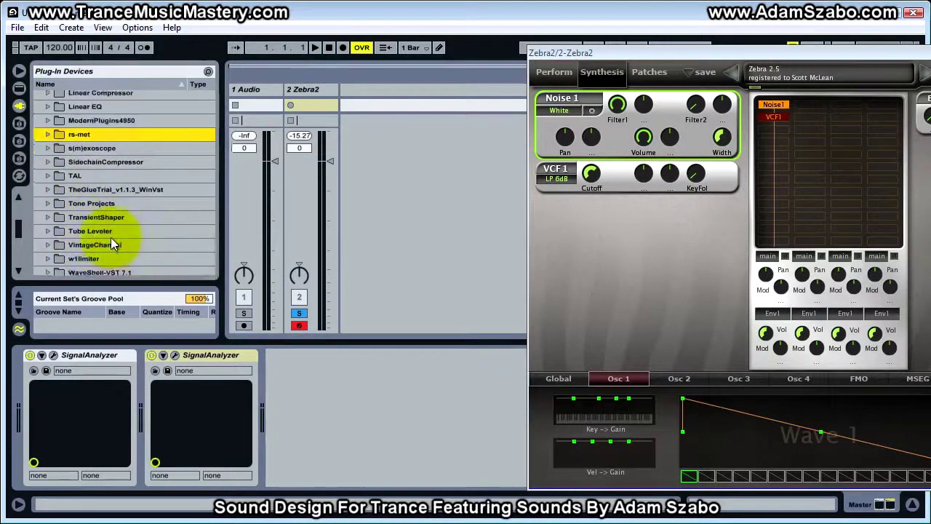
scroll(100, 245, down, 2)
scroll(37, 147, up, 10)
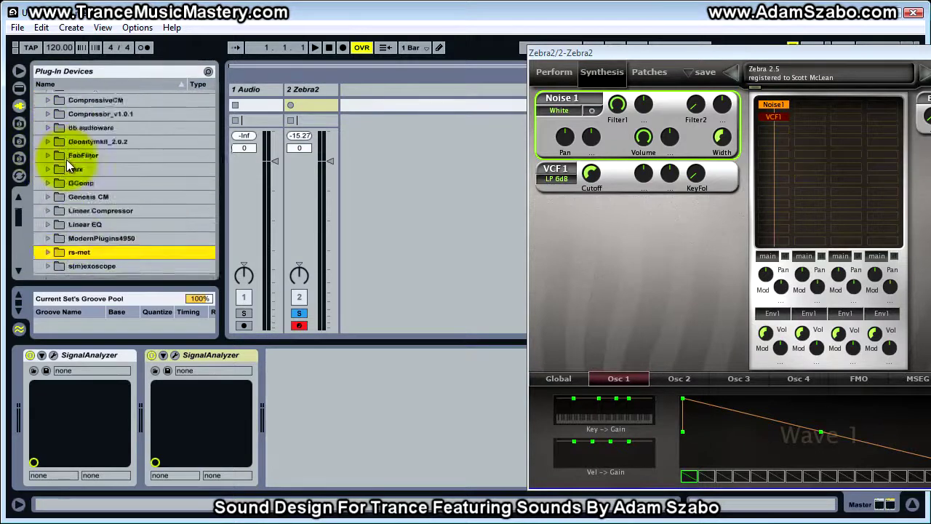
click(39, 95)
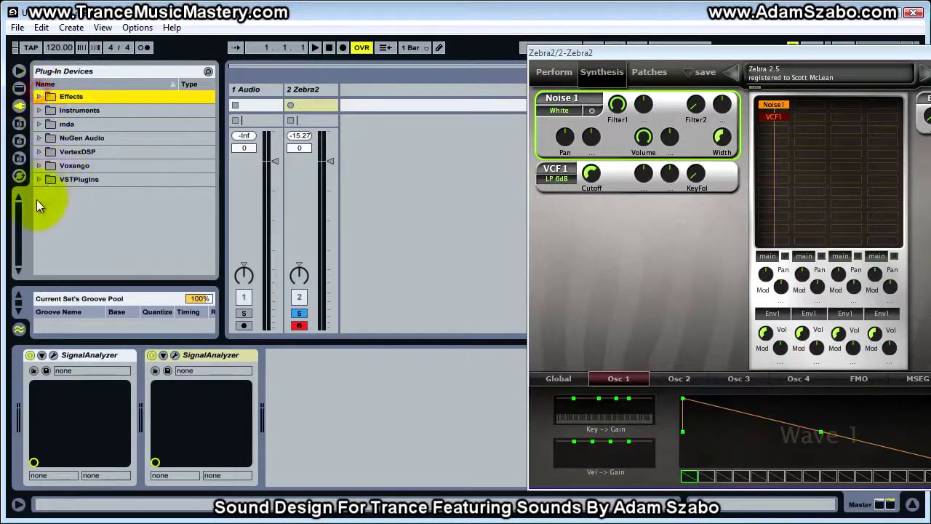
Step: Load Voxengo SPAN 2.2 from the Voxengo folder onto the master track and set the VCF 1 cutoff to 150
click(39, 165)
click(109, 235)
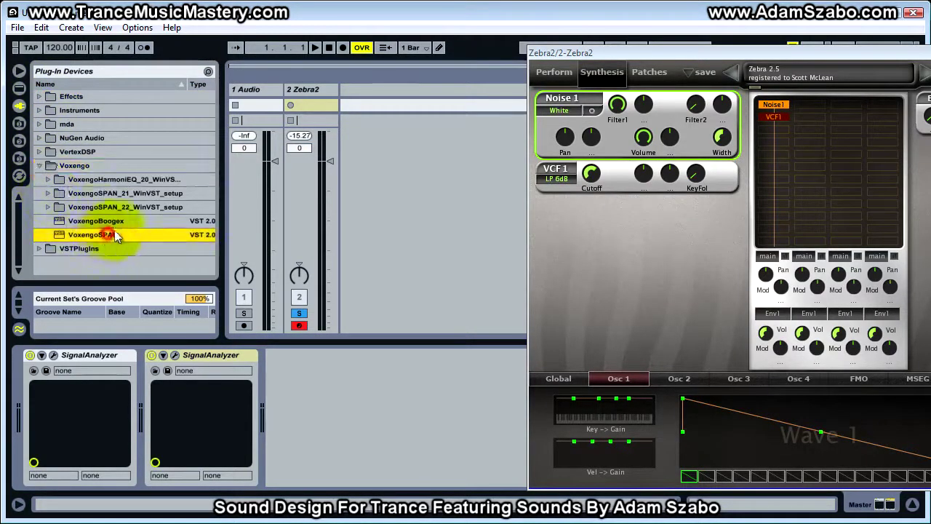
click(50, 204)
double_click(115, 224)
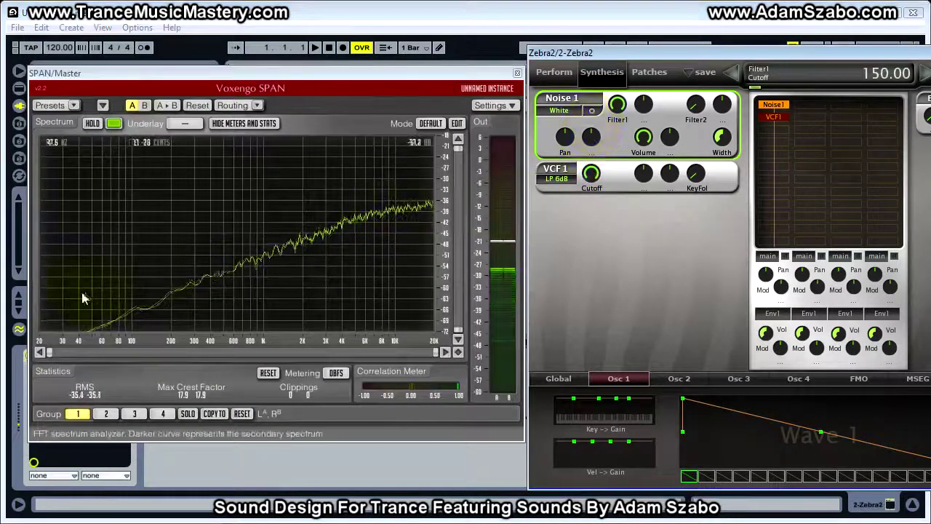
Step: Lower the display slope in SPAN's Spectrum Mode Editor until the white noise spectrum reads flat
click(457, 123)
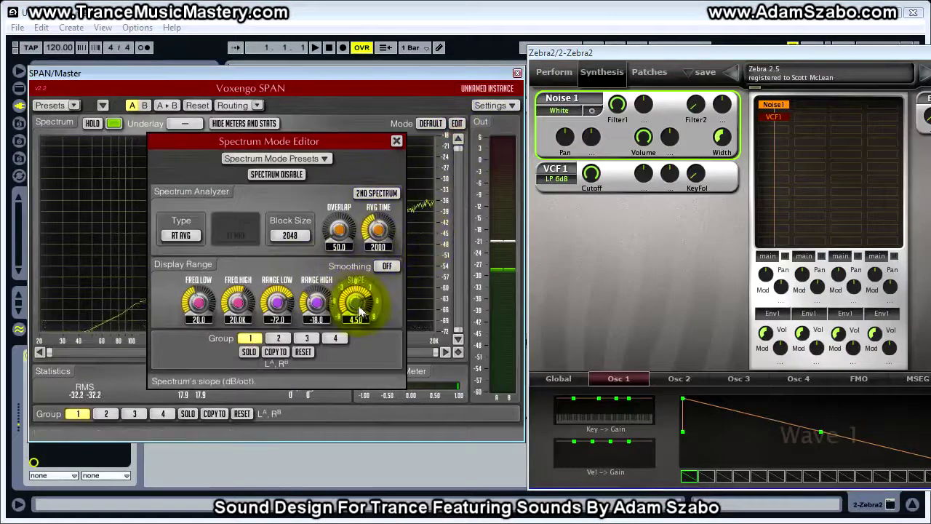
drag(363, 311, 358, 381)
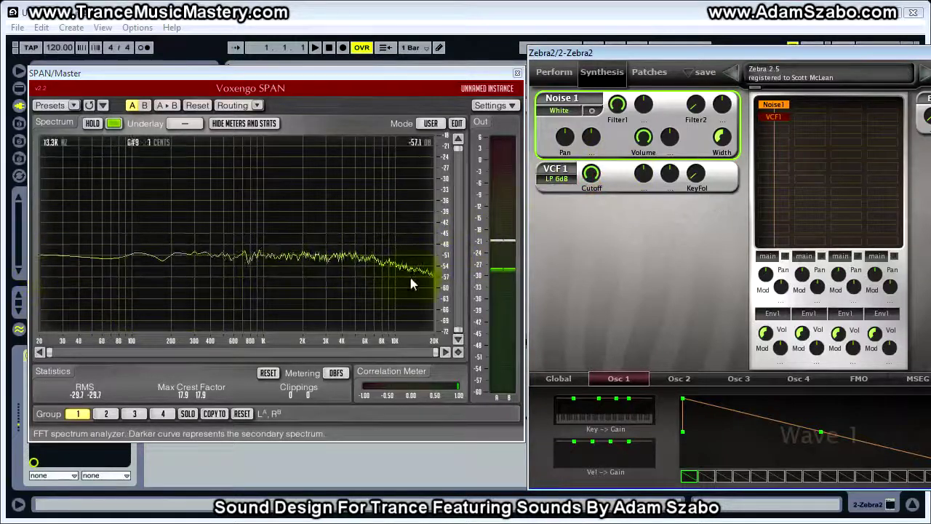
Step: Bypass and re-enable VCF 1 for comparison, and lower its cutoff until the roll-off starts around 1 kHz
click(778, 114)
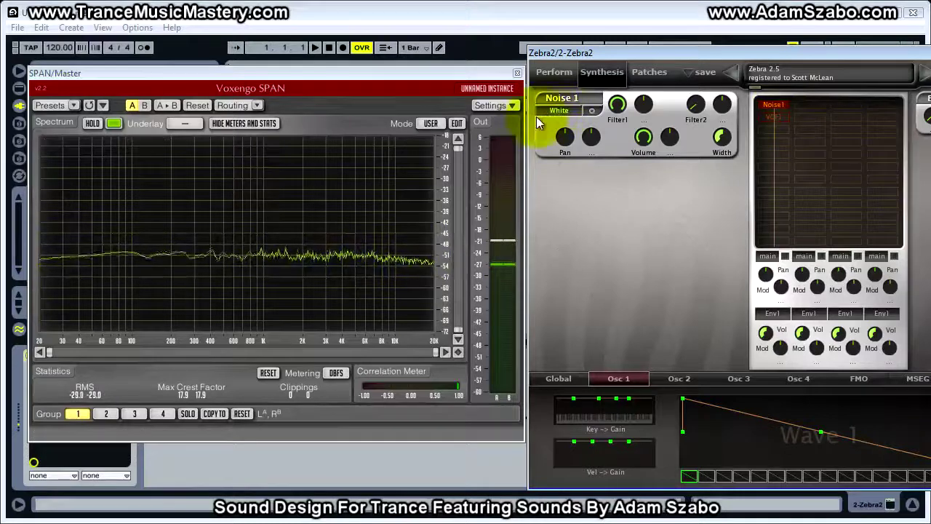
click(776, 117)
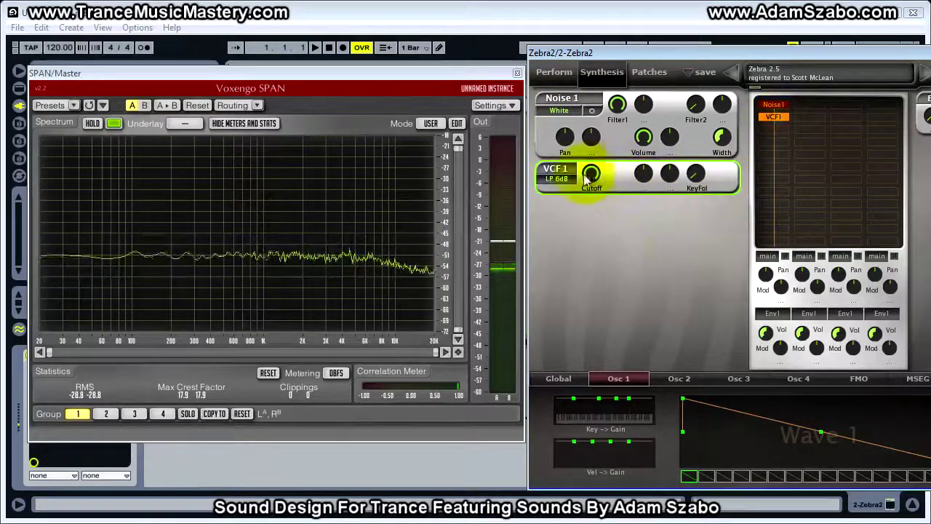
drag(590, 177, 588, 210)
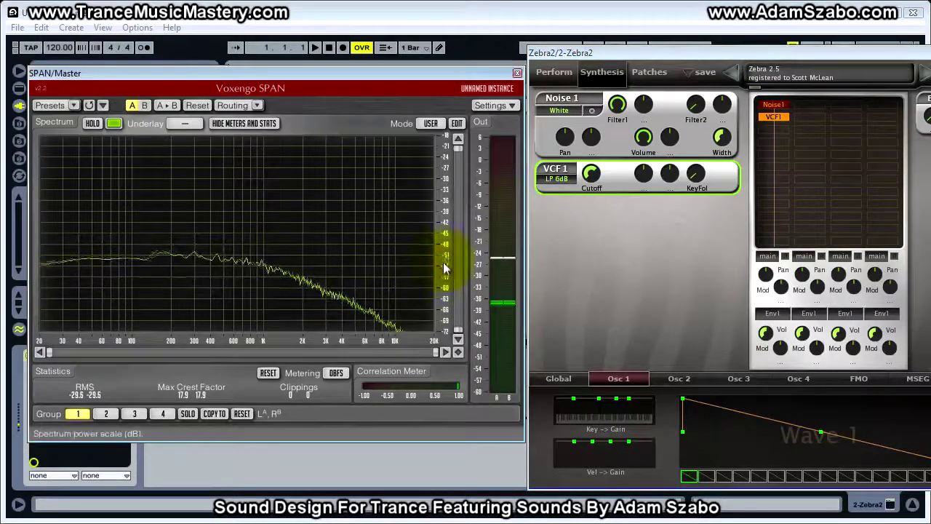
Step: Switch VCF 1 to the LP MidDrive filter and extend SPAN's level scale back up to -18 dB
drag(458, 337, 460, 240)
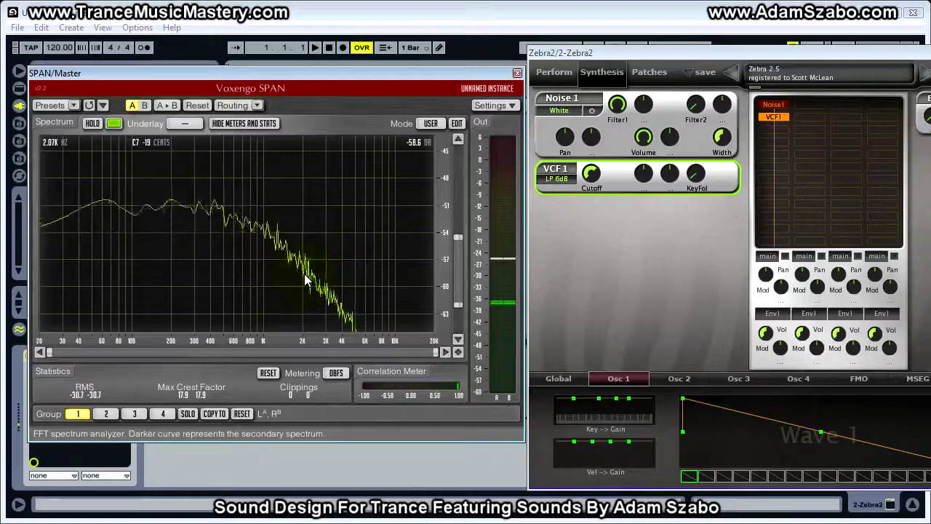
click(564, 177)
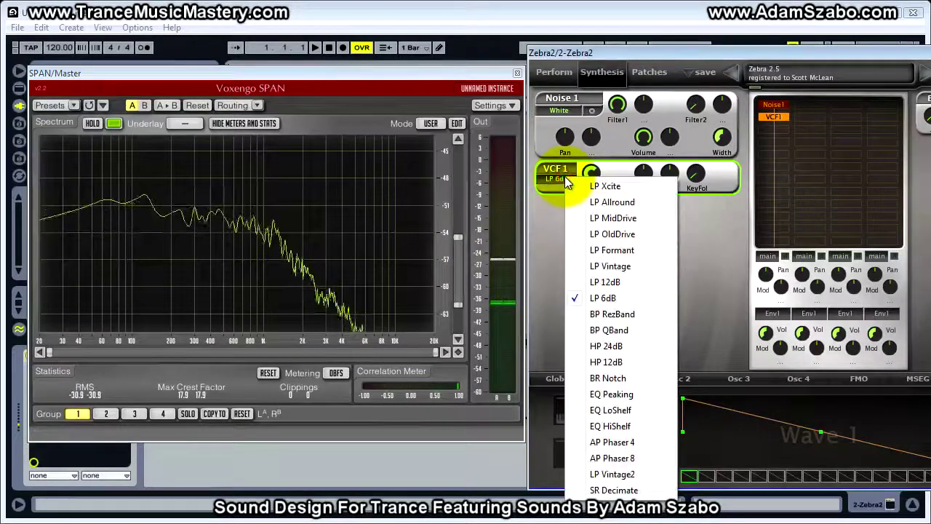
click(642, 218)
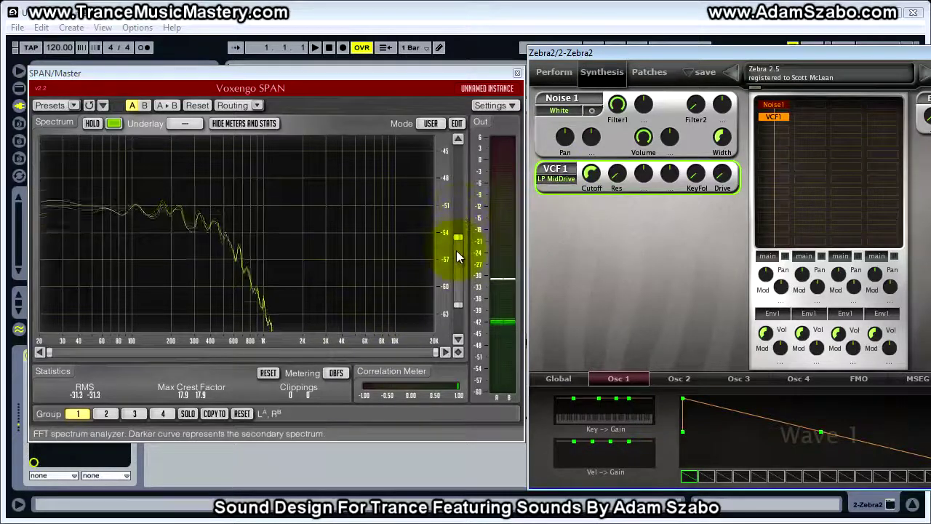
click(458, 339)
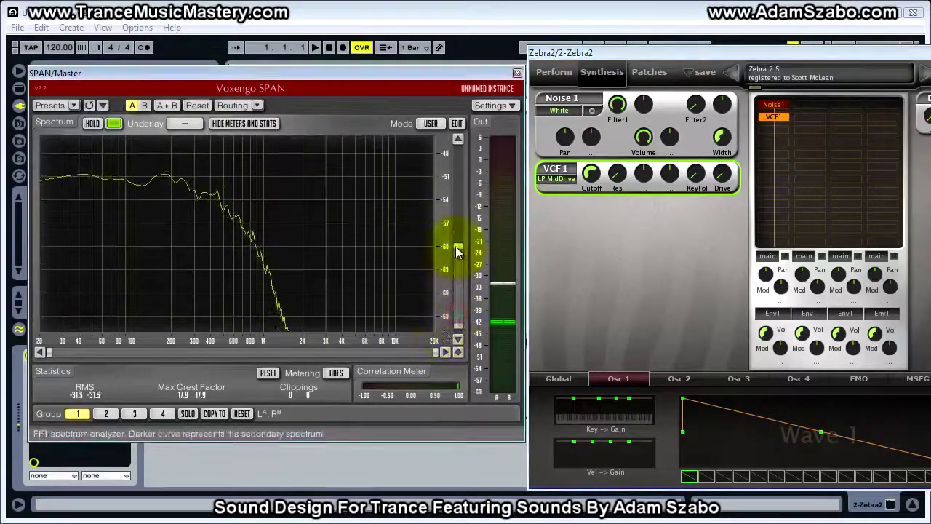
drag(457, 248, 457, 144)
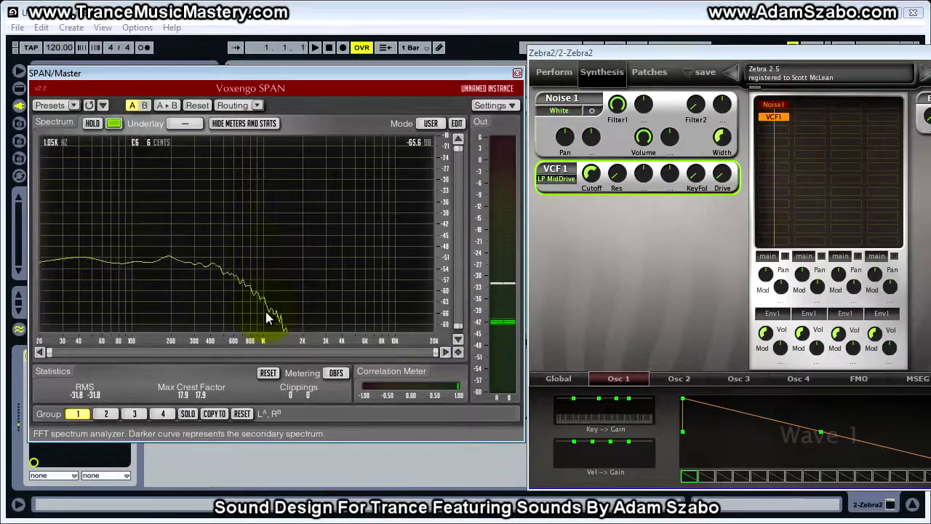
Step: Compare the LP OldDrive, LP MidDrive and LP Allround filter types on VCF 1, finishing on LP MidDrive
click(561, 181)
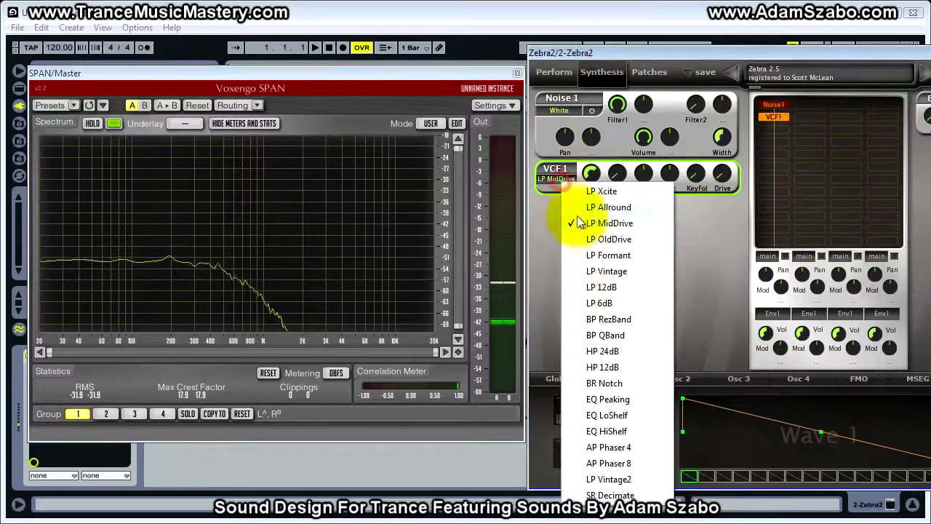
click(608, 238)
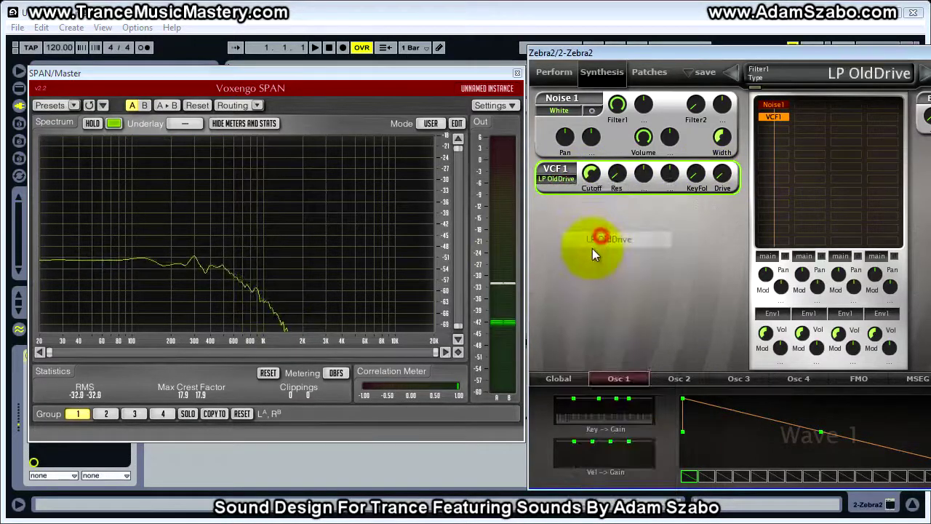
click(568, 182)
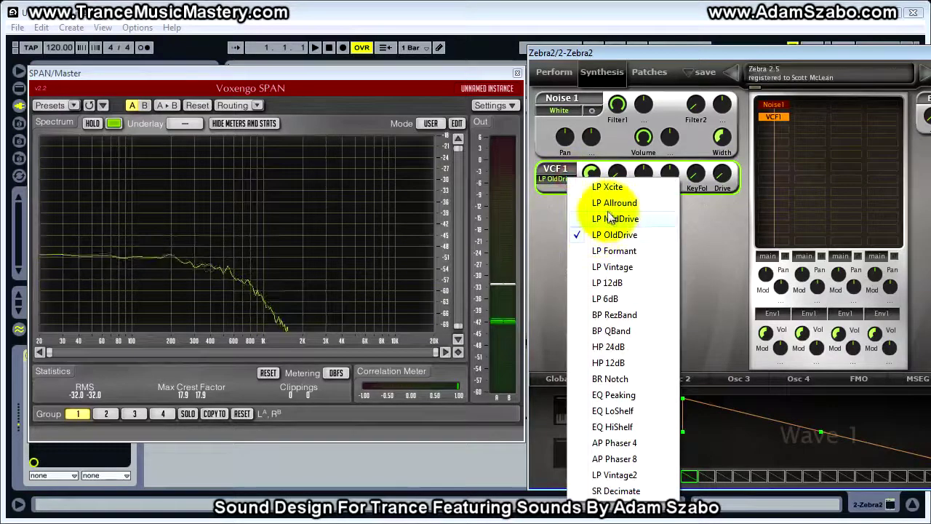
click(615, 218)
click(557, 179)
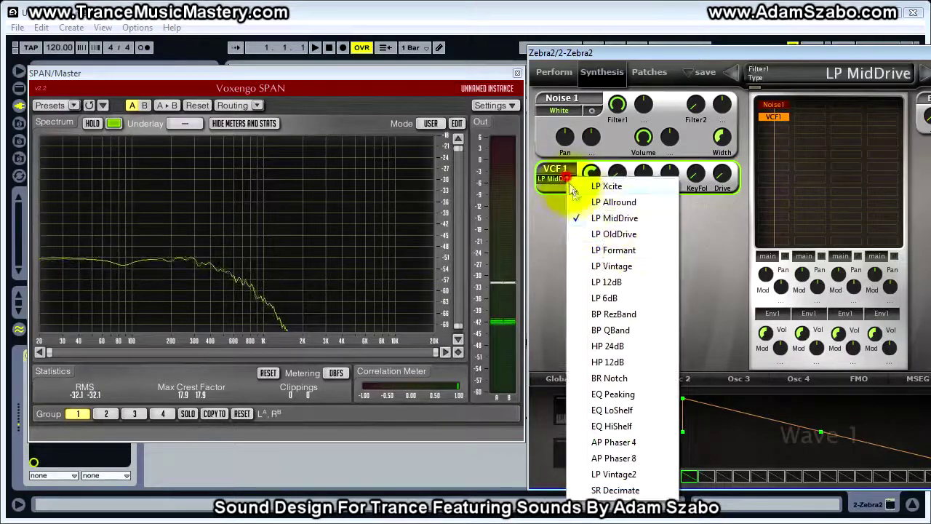
click(615, 203)
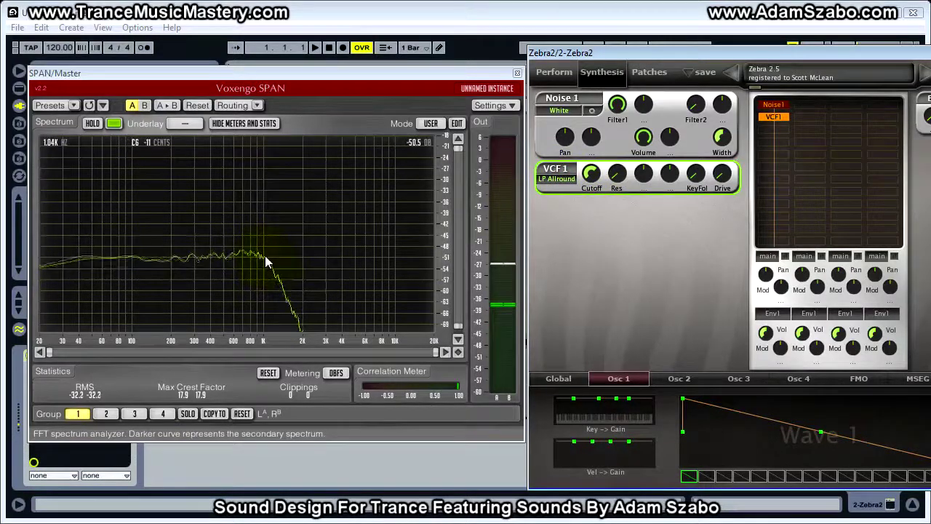
click(558, 179)
click(630, 224)
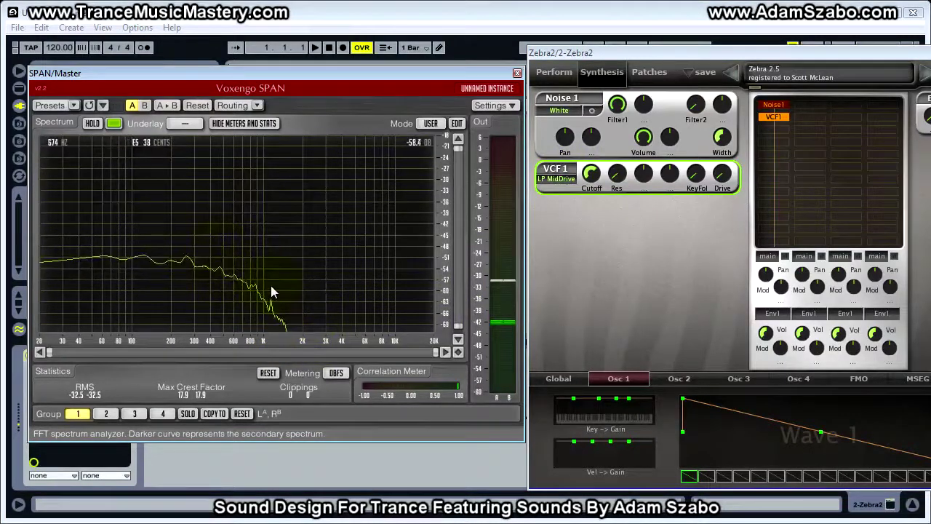
Step: Change the VCF 1 filter type to LP 12dB
click(591, 178)
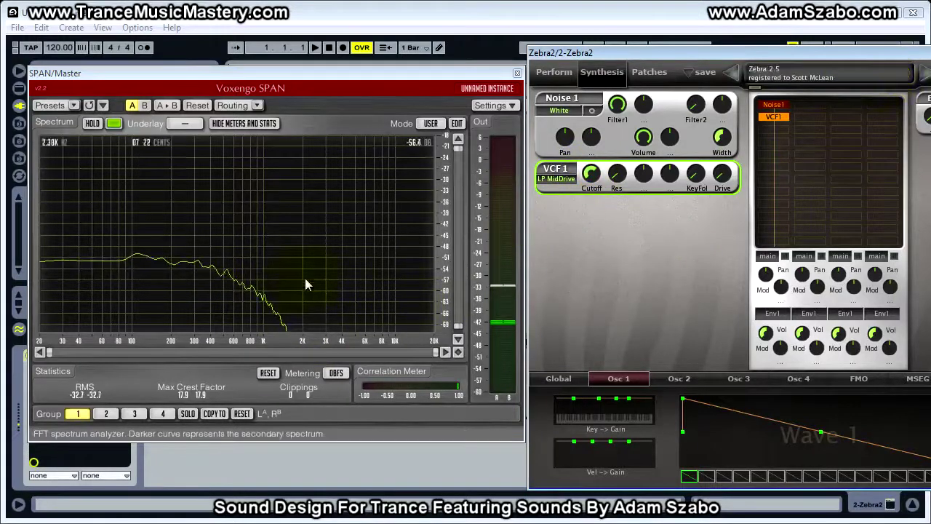
click(686, 223)
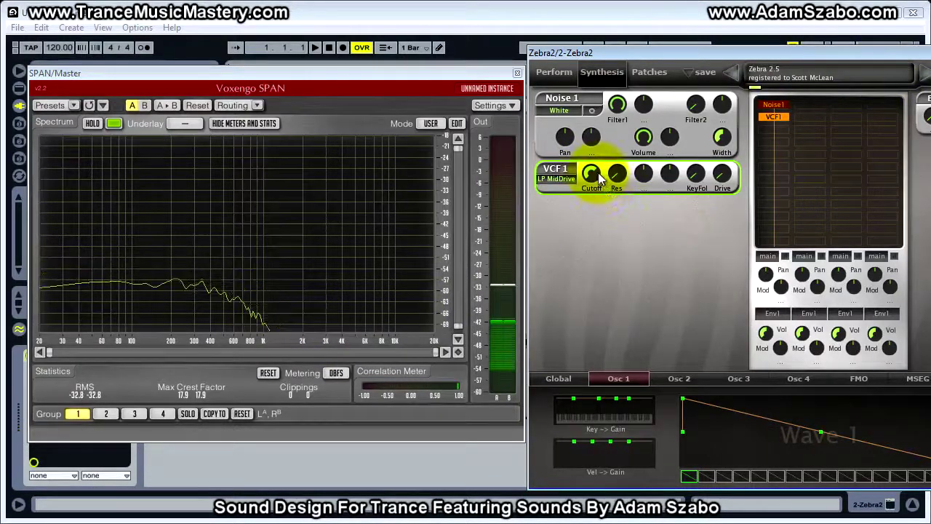
click(561, 180)
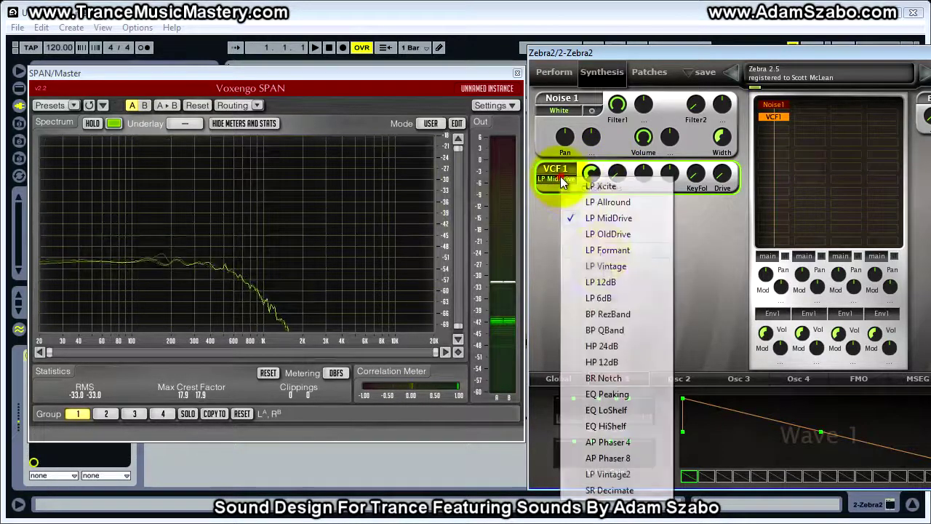
click(645, 285)
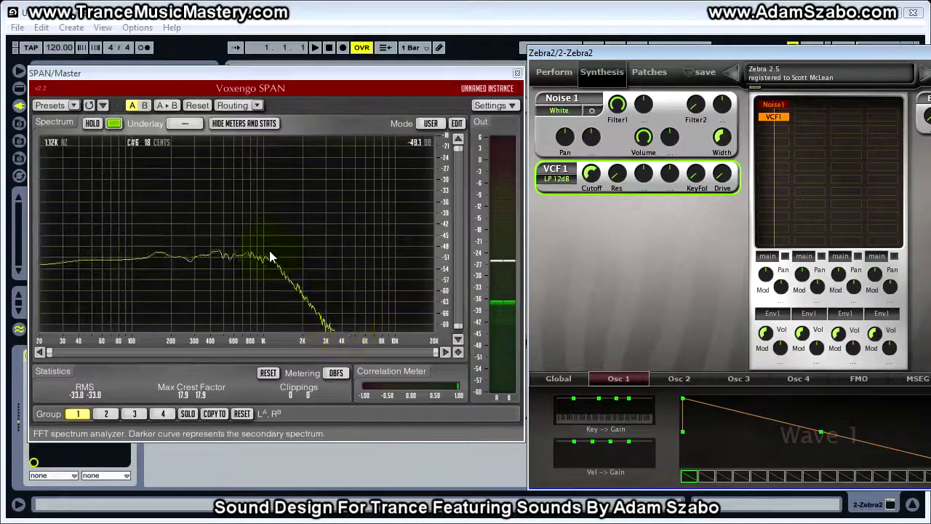
Step: Raise the VCF 1 resonance to a sharp peak near 1 kHz, sweep the cutoff, and return the resonance to zero
mouse_move(614, 173)
drag(615, 173, 609, 99)
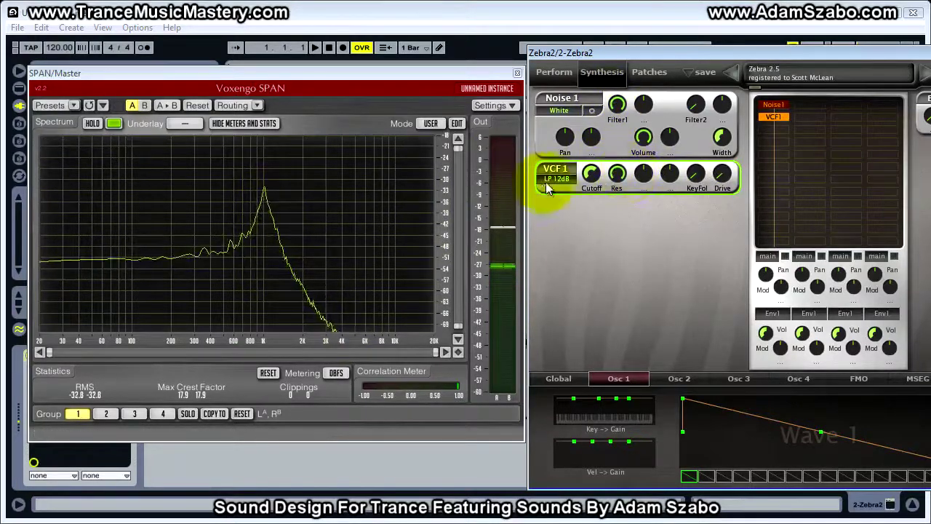
drag(593, 173, 616, 205)
drag(617, 288, 603, 247)
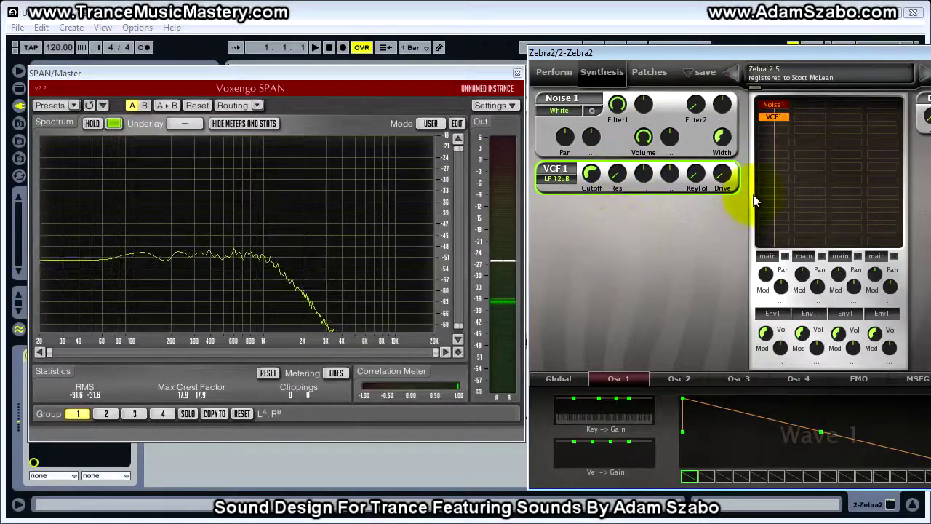
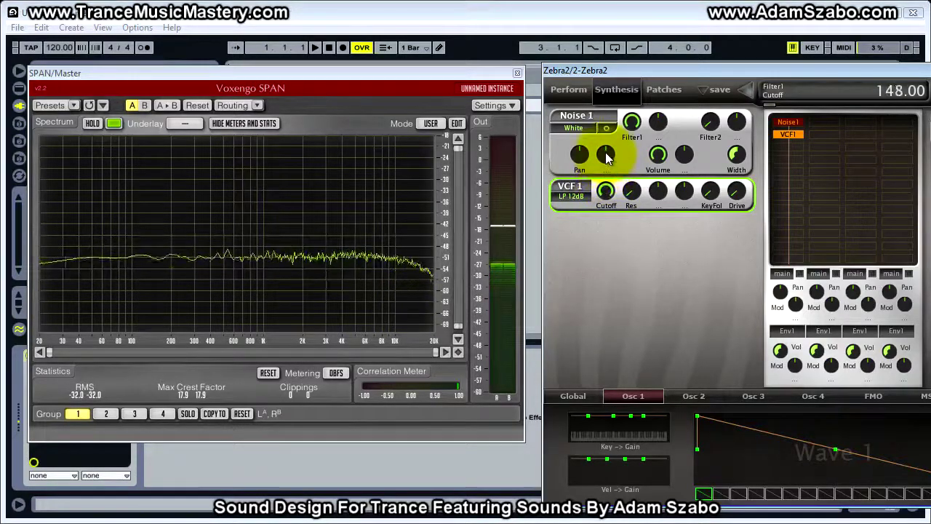
Step: Demonstrate cutoff changes on VCF 1 with the resonance turned up, ending with zero resonance and the roll-off near 1 kHz
drag(632, 192, 632, 137)
drag(606, 189, 633, 188)
drag(634, 155, 633, 120)
drag(630, 86, 633, 68)
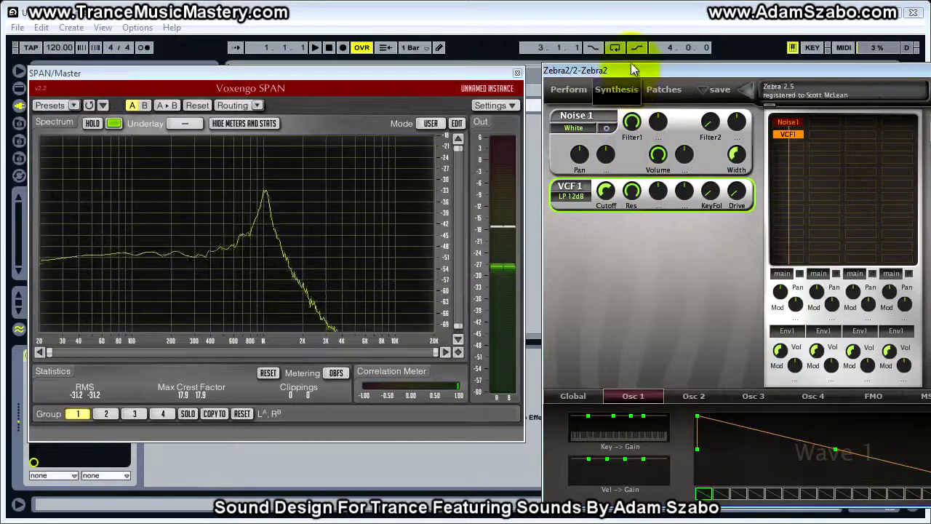
drag(609, 186, 633, 296)
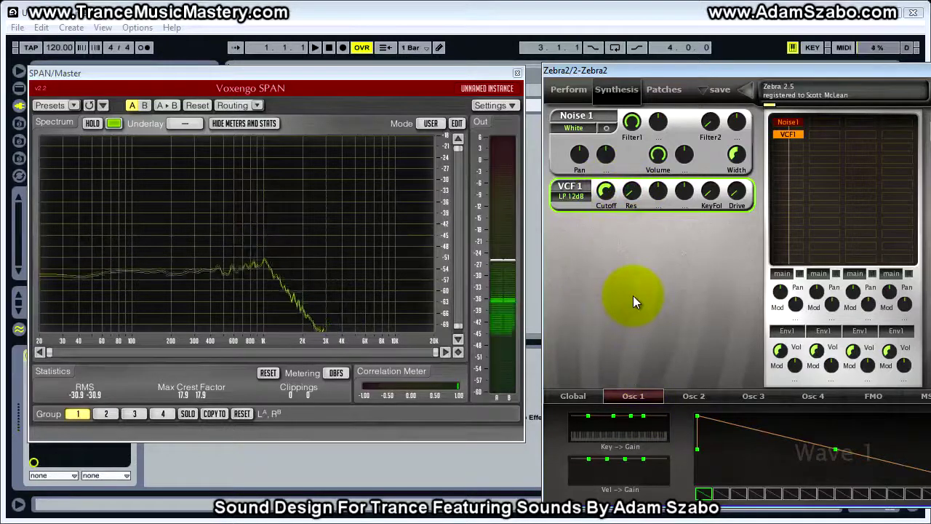
Step: Switch VCF 1 to LP 6dB, briefly hold SPAN's spectrum for comparison, and return the filter to LP 12dB
click(570, 197)
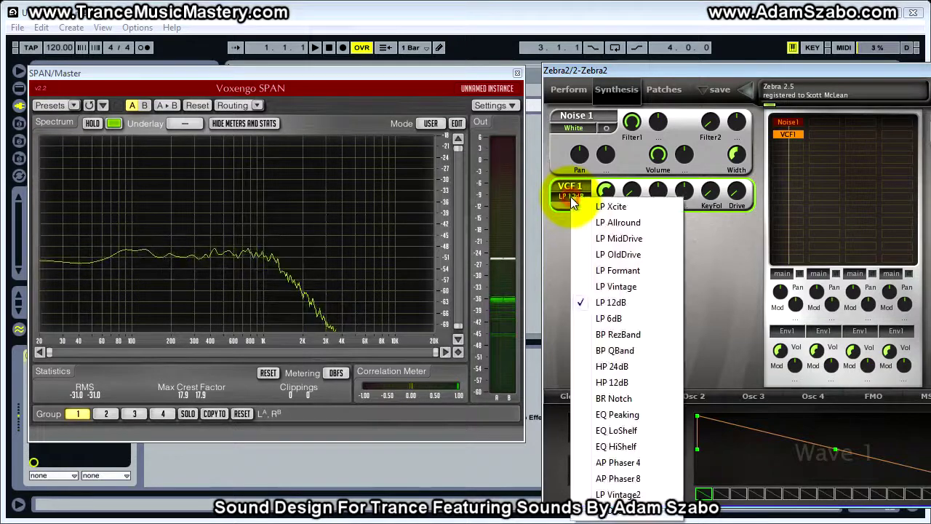
click(608, 318)
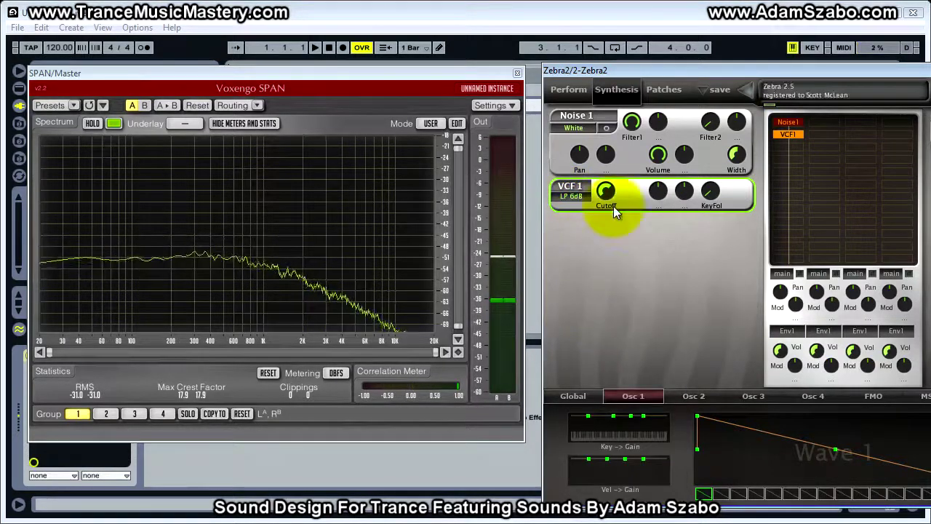
click(95, 128)
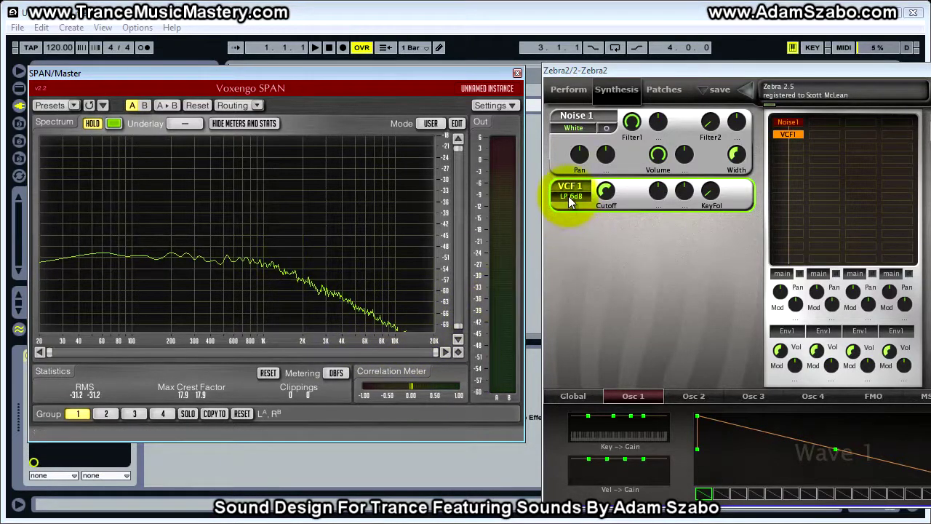
click(92, 123)
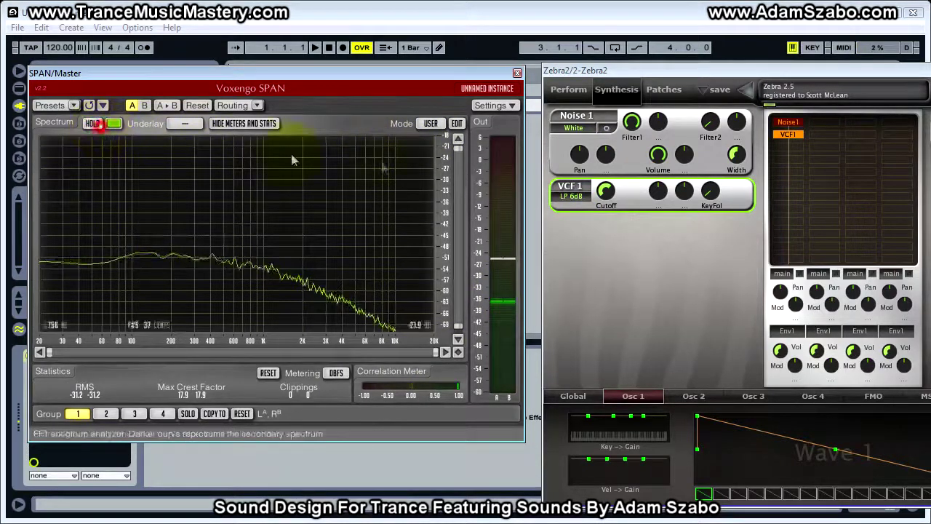
click(582, 197)
click(623, 304)
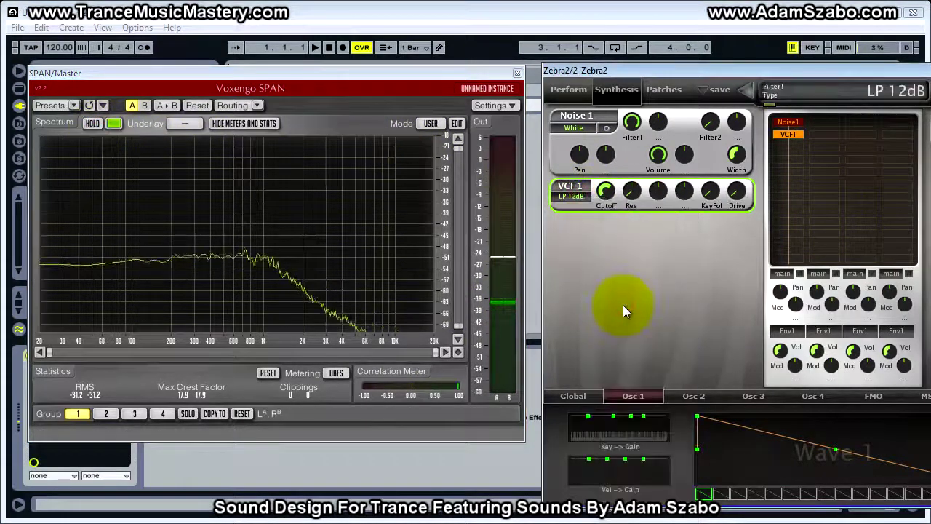
Step: Switch VCF 1 to LP MidDrive and raise its cutoff to 124
click(574, 197)
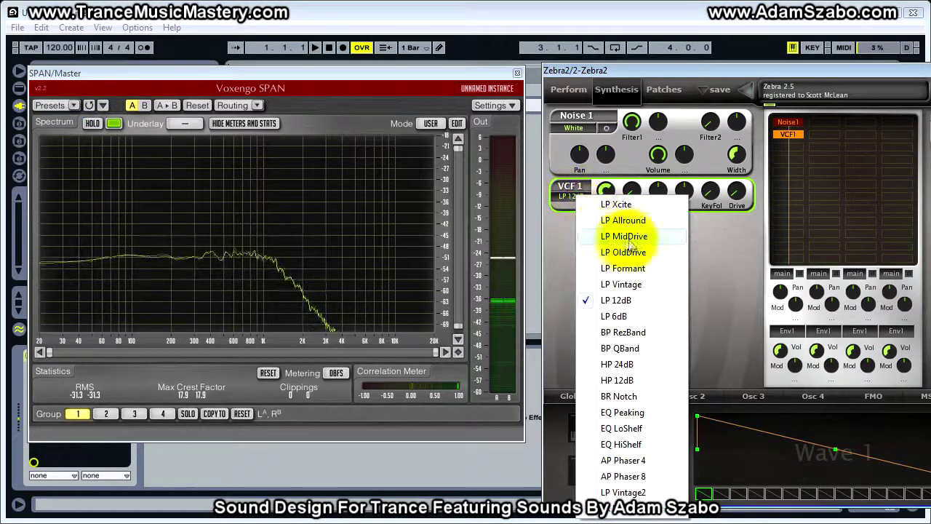
click(620, 236)
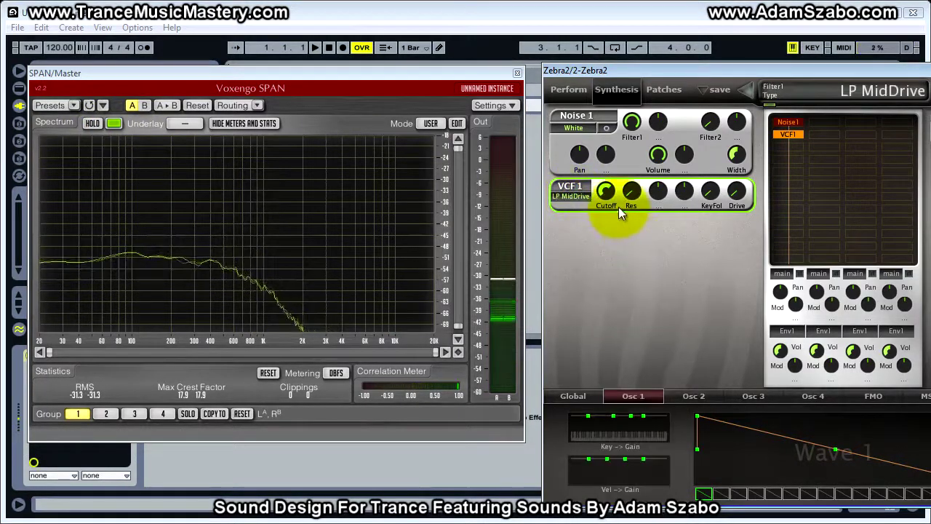
mouse_move(609, 196)
drag(610, 195, 609, 175)
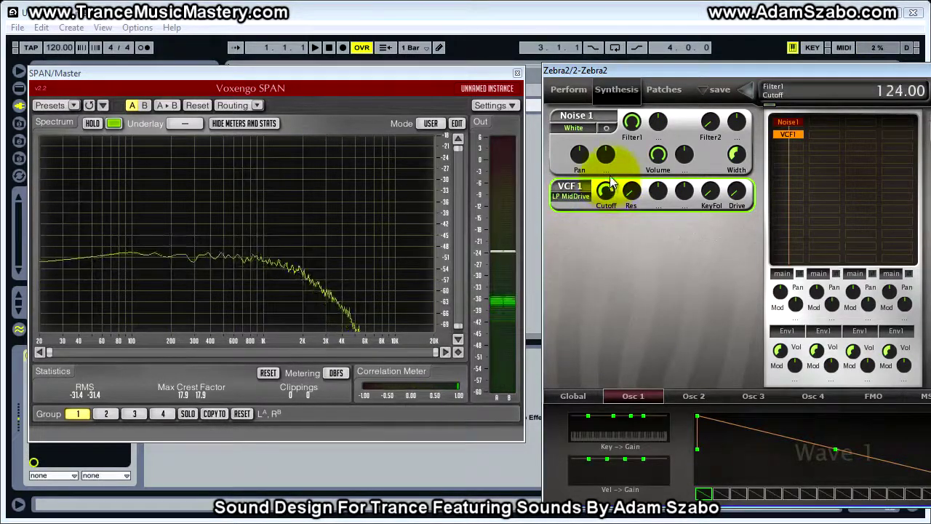
Step: Try more resonance on the LP MidDrive filter, return it to zero, and set the cutoff to 121
mouse_move(630, 191)
drag(629, 167, 622, 128)
drag(613, 187, 602, 167)
Step: Switch VCF 1 to LP Allround and lower its cutoff to around 1 kHz
click(587, 203)
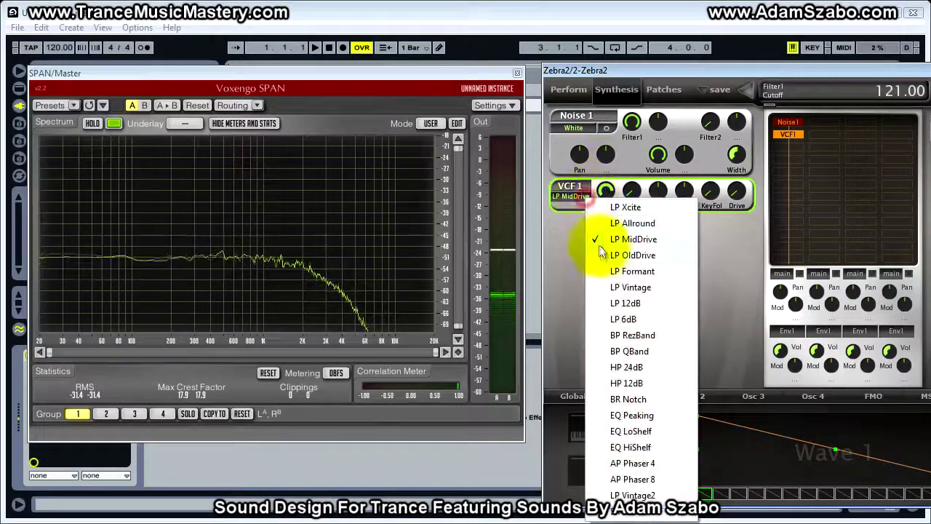
click(636, 224)
mouse_move(626, 195)
mouse_down()
mouse_move(615, 194)
mouse_move(634, 208)
mouse_move(614, 206)
mouse_up()
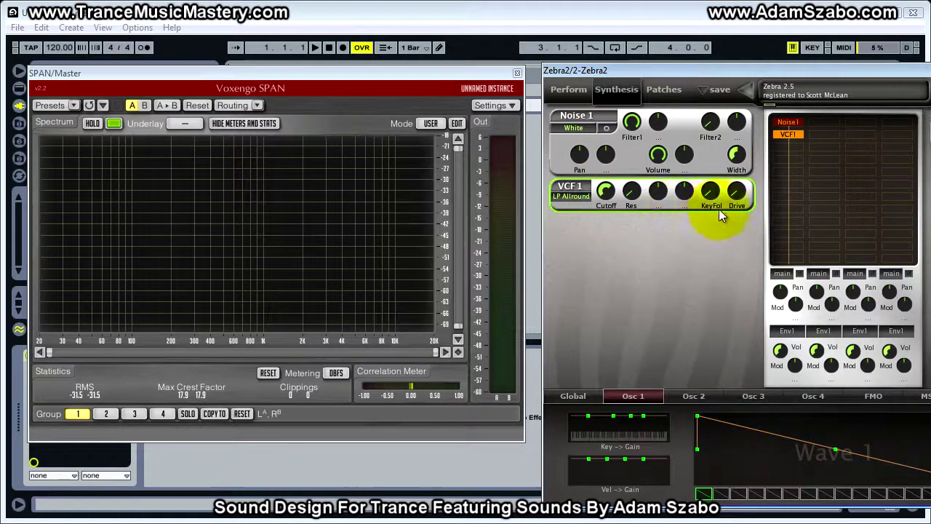
Step: Switch VCF 1 to LP 12dB and raise its Drive to 19
click(587, 194)
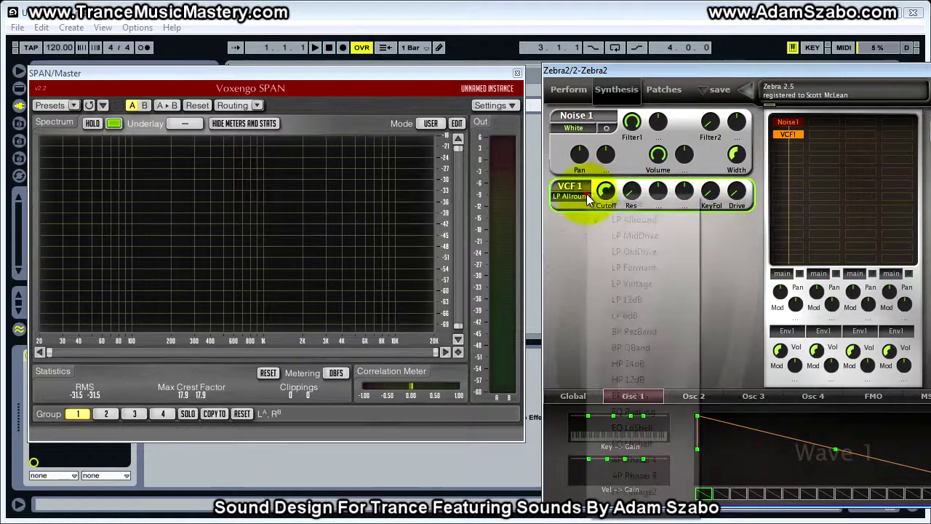
click(633, 300)
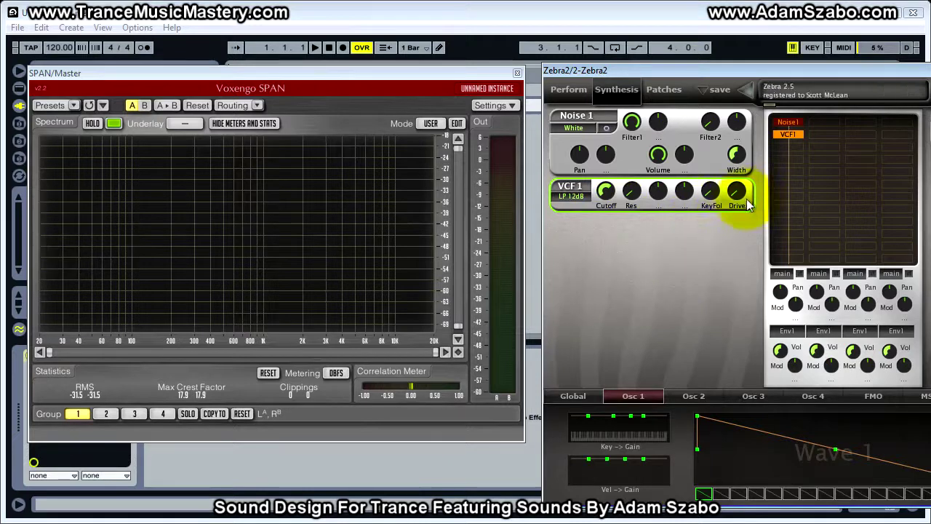
scroll(739, 190, down, 5)
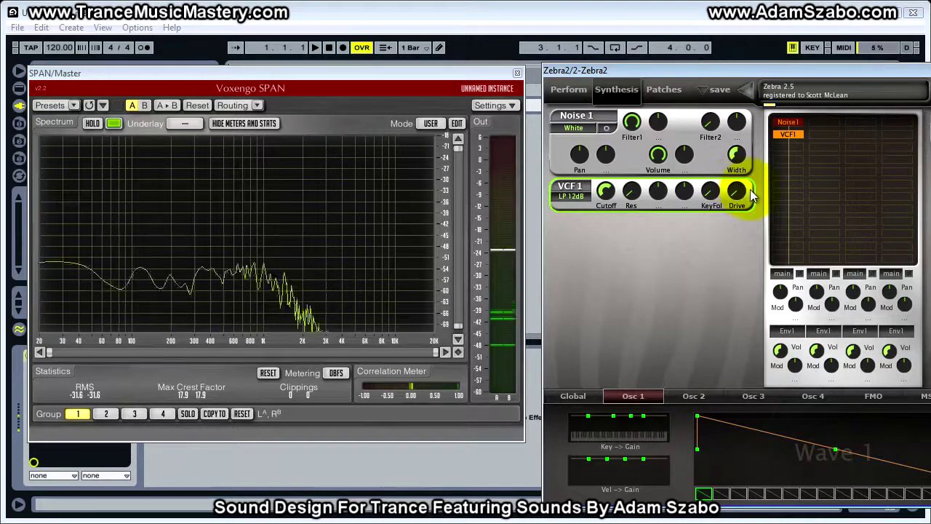
drag(740, 189, 735, 165)
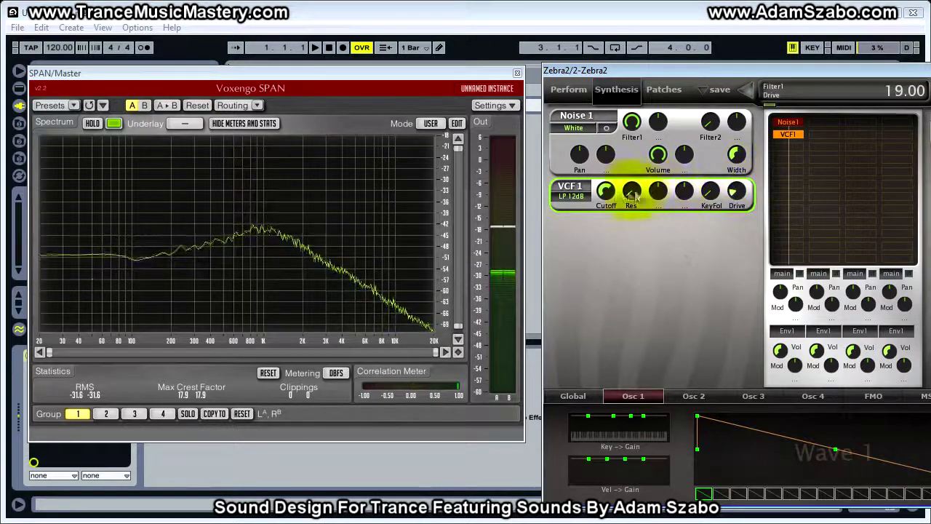
Step: Nudge the cutoff of the driven LP 12dB filter slightly higher
scroll(607, 193, down, 3)
scroll(614, 197, up, 3)
drag(612, 195, 613, 191)
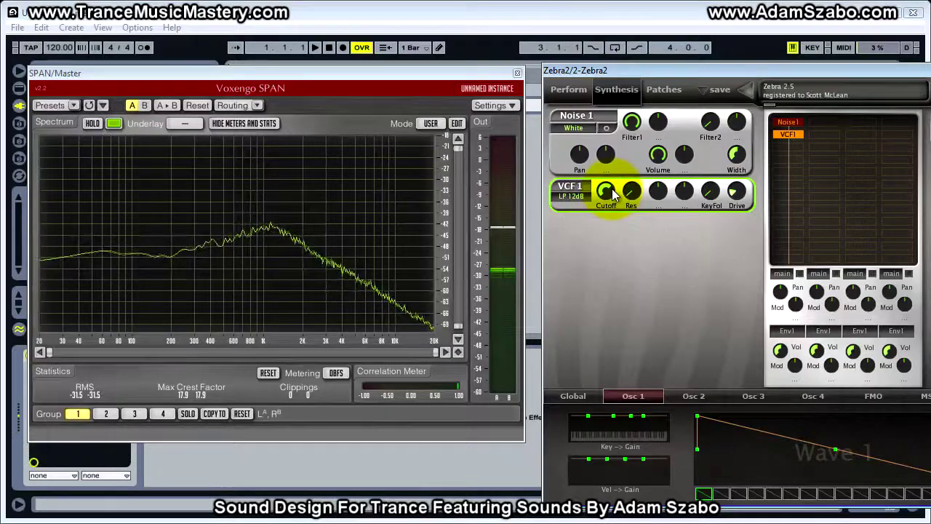
Step: Raise the Drive of the LP 12dB filter further to compare the slope, and reduce it to 2
drag(613, 193, 613, 194)
drag(737, 203, 735, 180)
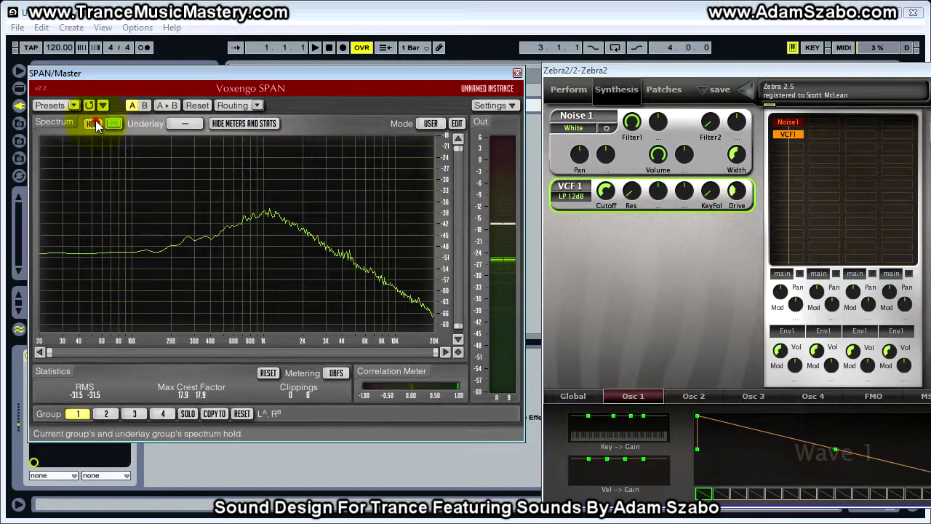
drag(737, 190, 633, 219)
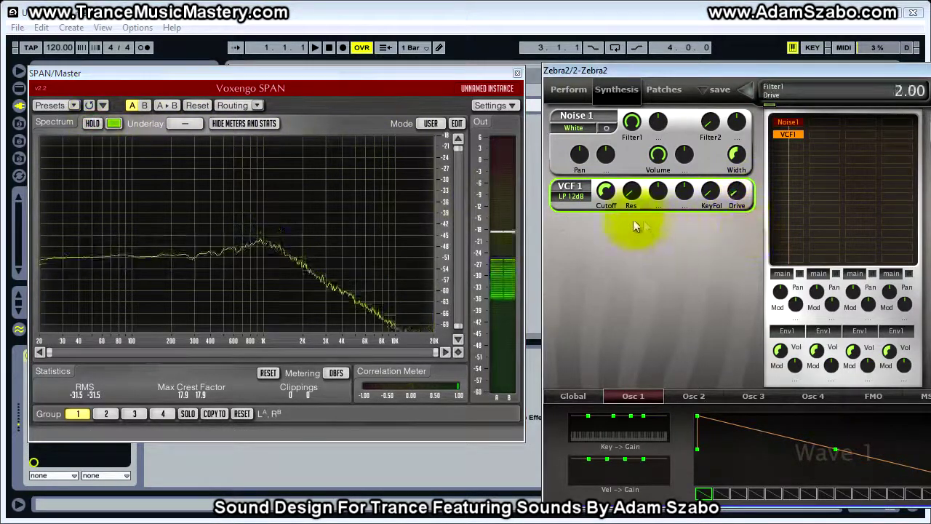
Step: Switch VCF 1 to LP 6dB and adjust its cutoff slightly to compare the slope
click(571, 197)
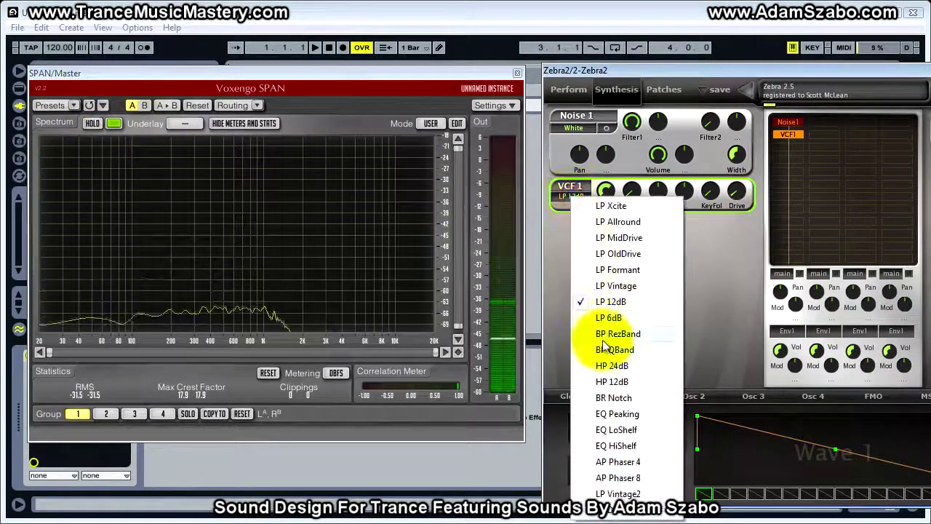
click(612, 318)
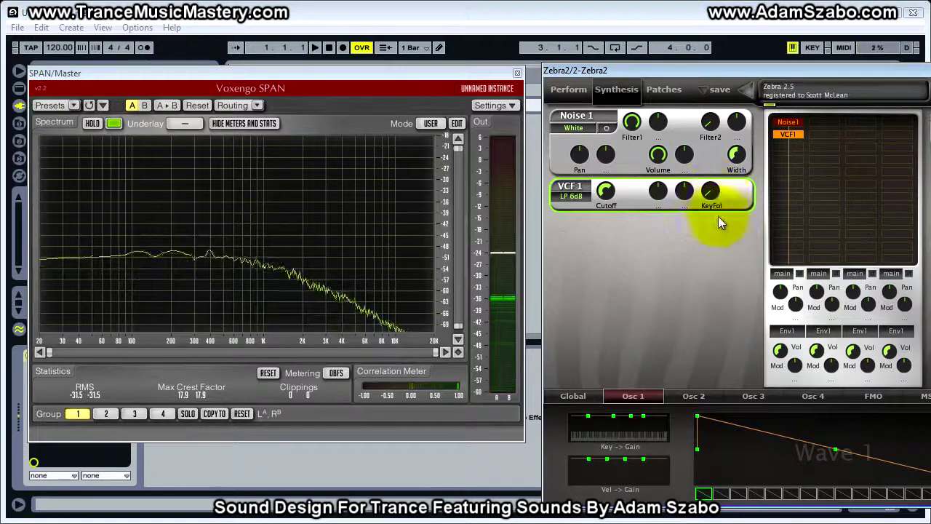
drag(605, 194, 633, 209)
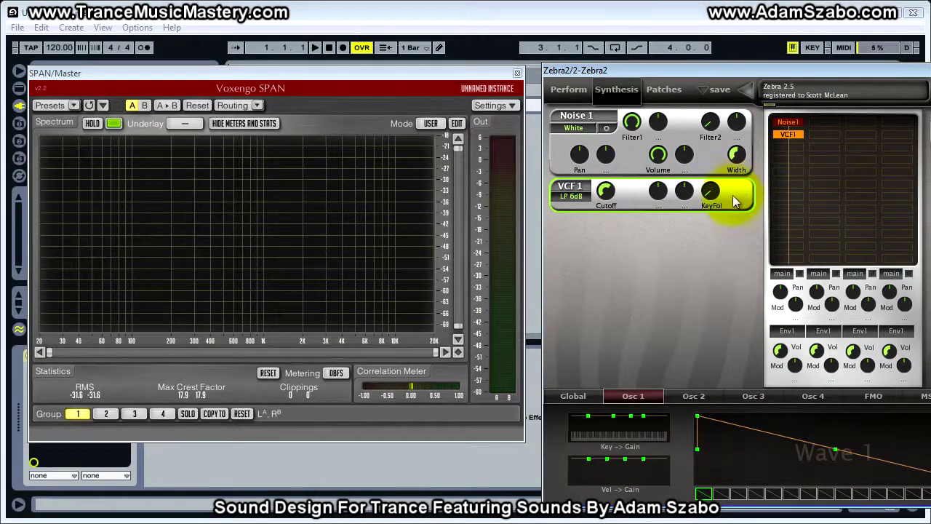
Step: Switch VCF 1 to LP Allround and lower its cutoff slightly
click(571, 197)
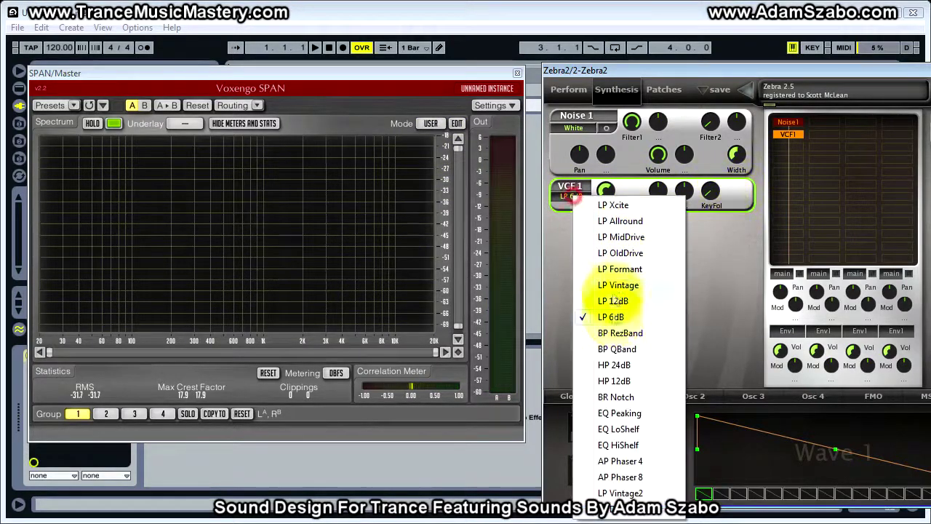
click(622, 221)
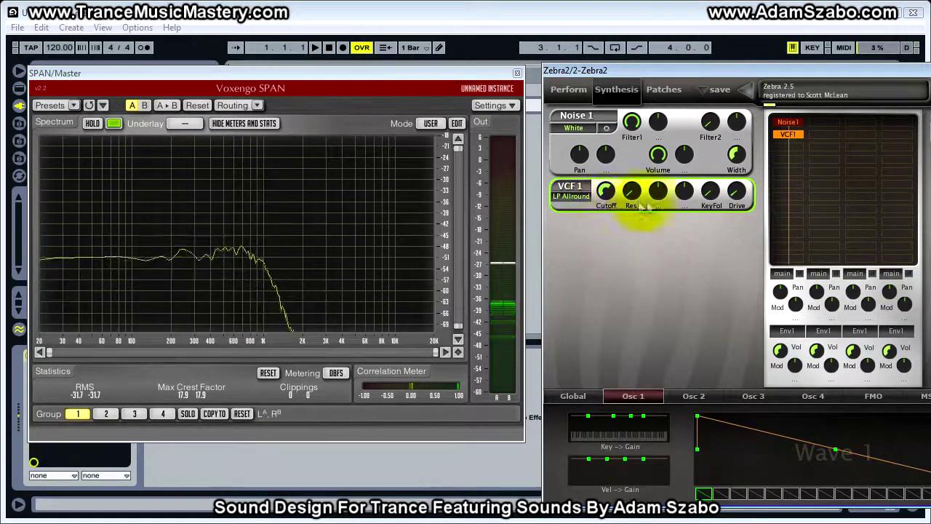
mouse_move(604, 197)
drag(604, 195, 605, 199)
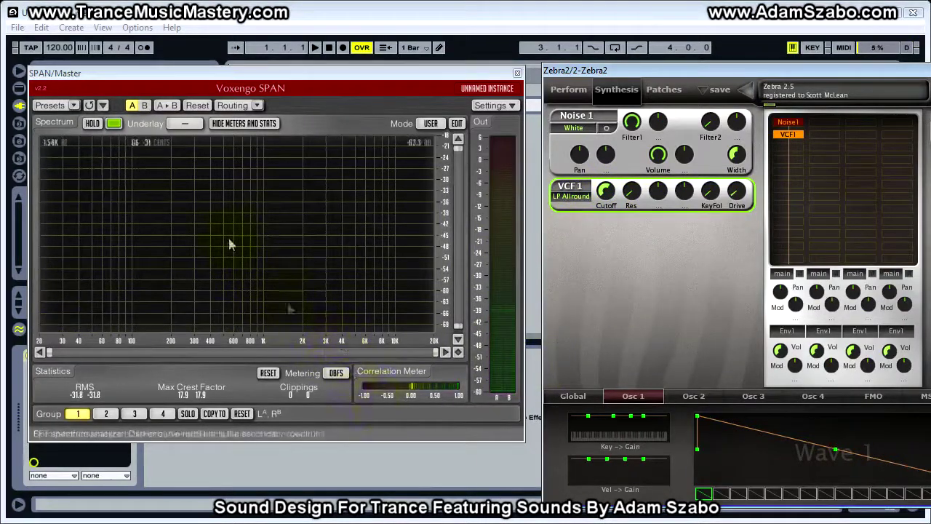
Step: Raise the LP Allround filter's Drive to 83.50 and lower its cutoff to around 200 Hz, leaving KeyFollow at 0
click(624, 280)
drag(736, 193, 729, 72)
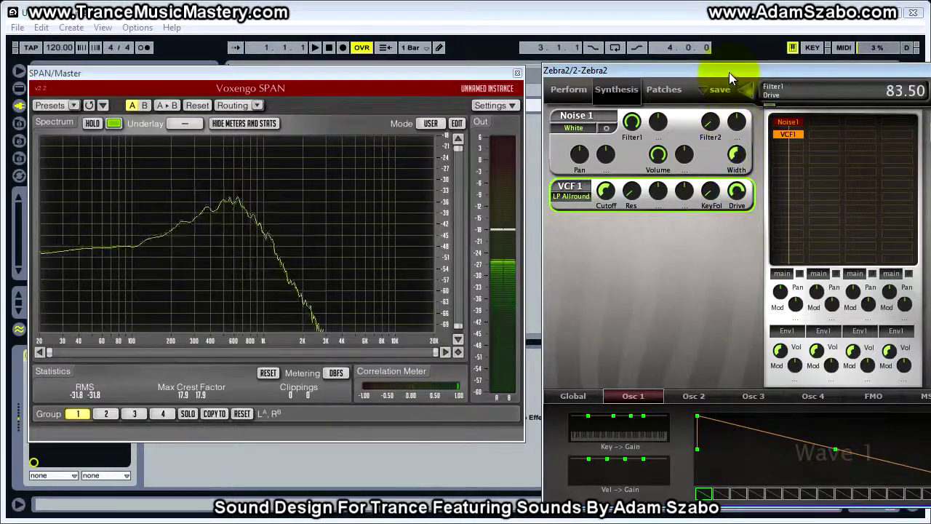
mouse_move(608, 203)
mouse_down()
mouse_move(595, 184)
mouse_move(595, 197)
mouse_up()
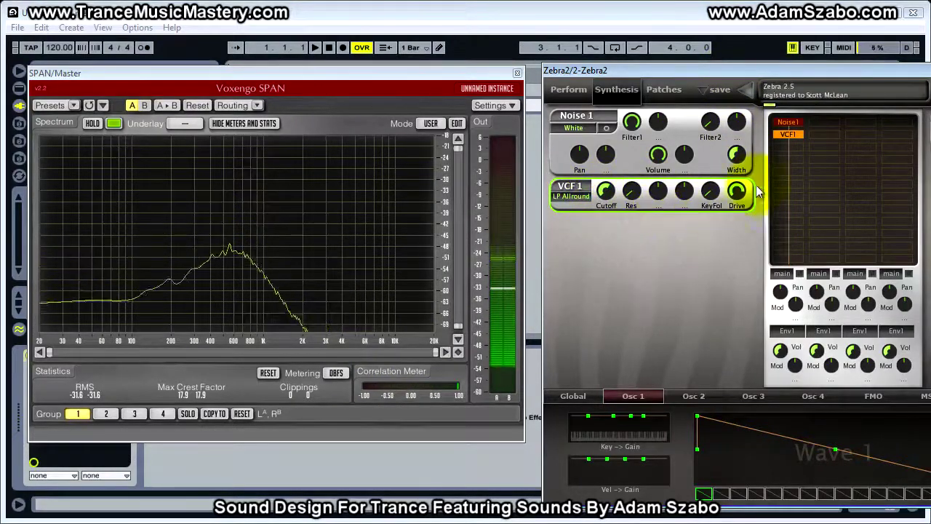
drag(712, 195, 713, 174)
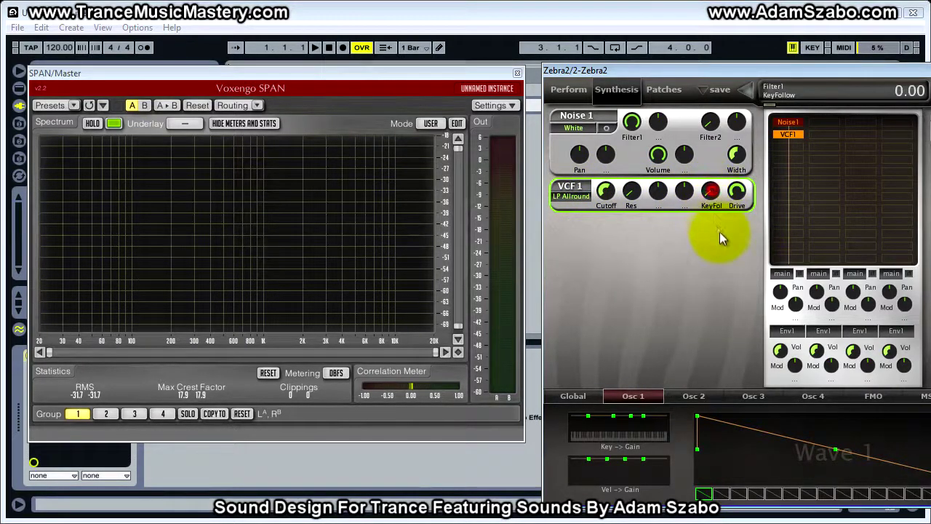
drag(605, 207, 606, 203)
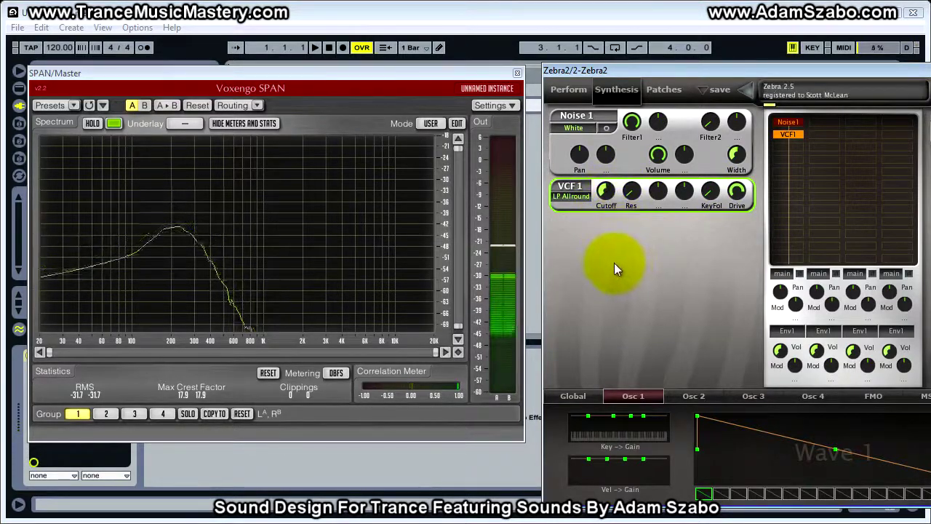
Step: Open the Zebra2 track's clip in an enlarged piano roll and audition notes down to C3, moving SPAN aside and back
drag(446, 73, 917, 92)
double_click(318, 105)
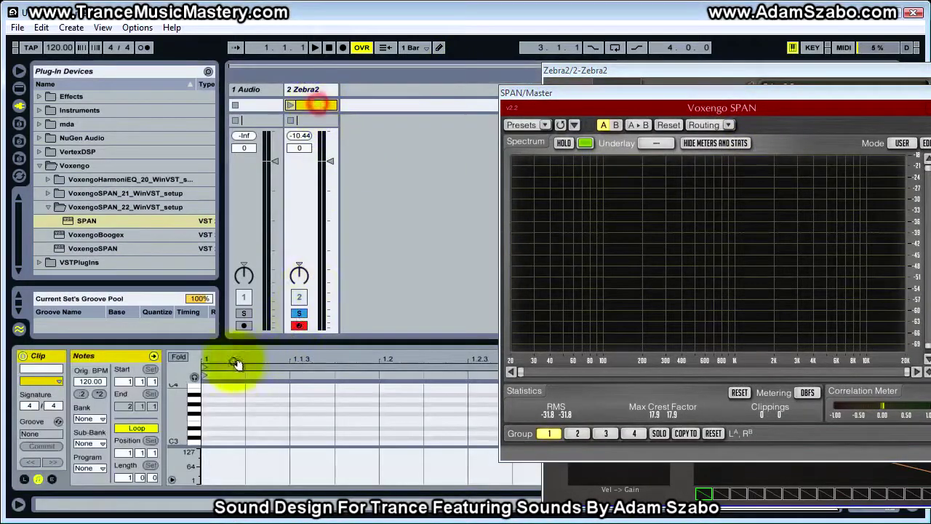
drag(230, 342, 231, 113)
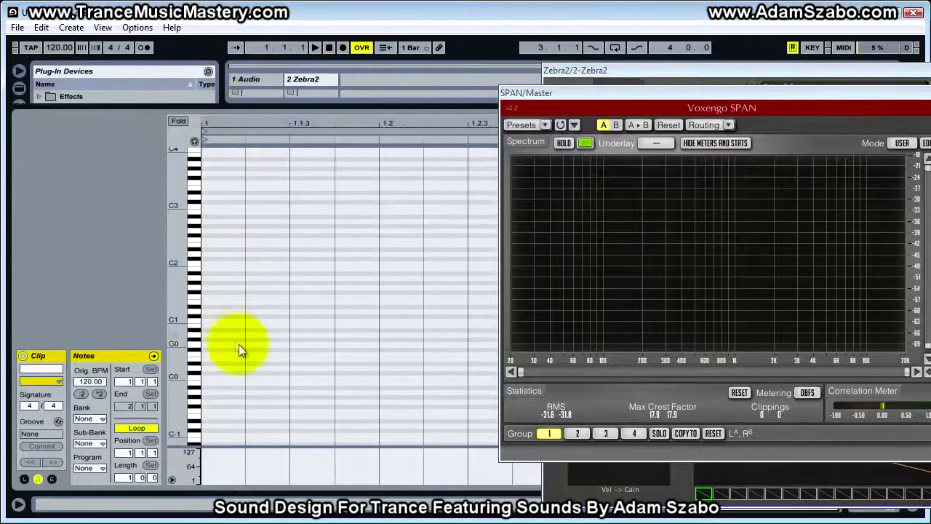
drag(197, 243, 196, 209)
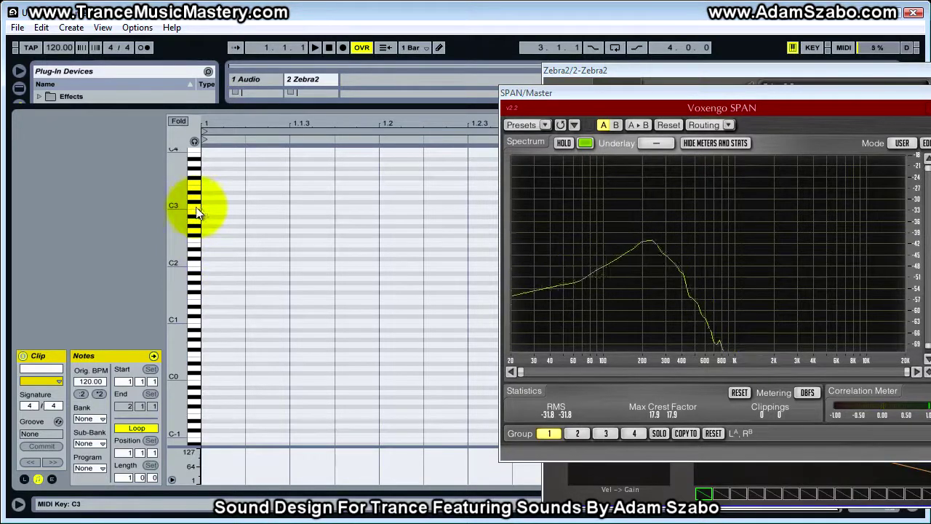
drag(626, 93, 151, 89)
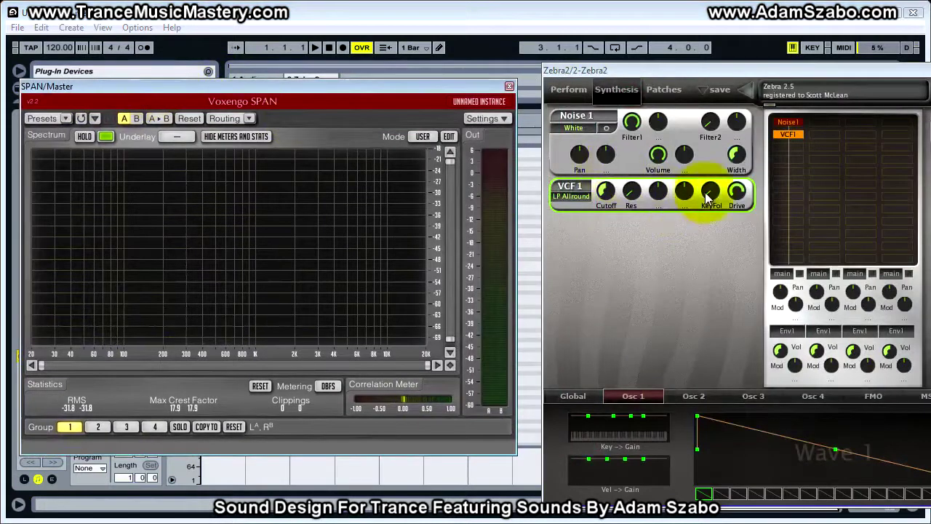
Step: Raise KeyFollow on the LP Allround filter in stages to compare its effect on the cutoff, and reduce it to a low amount
drag(712, 192, 700, 144)
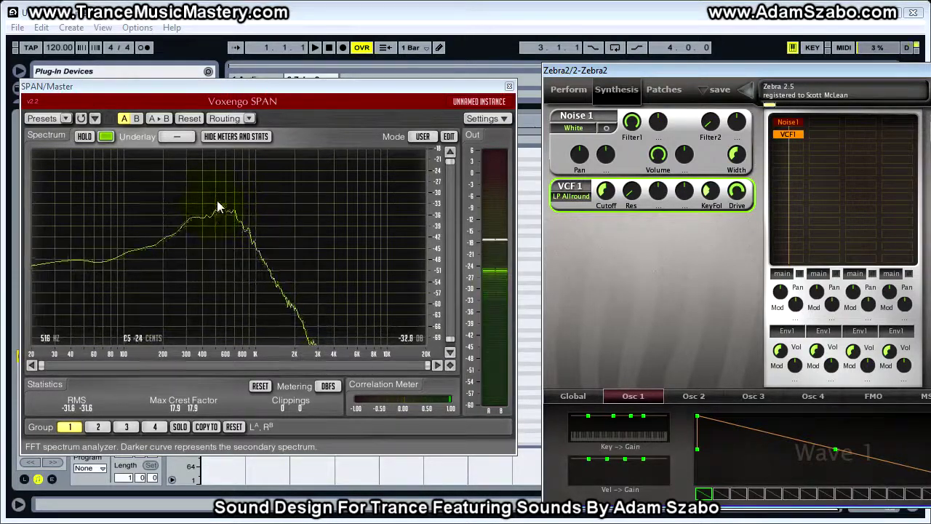
drag(707, 191, 706, 166)
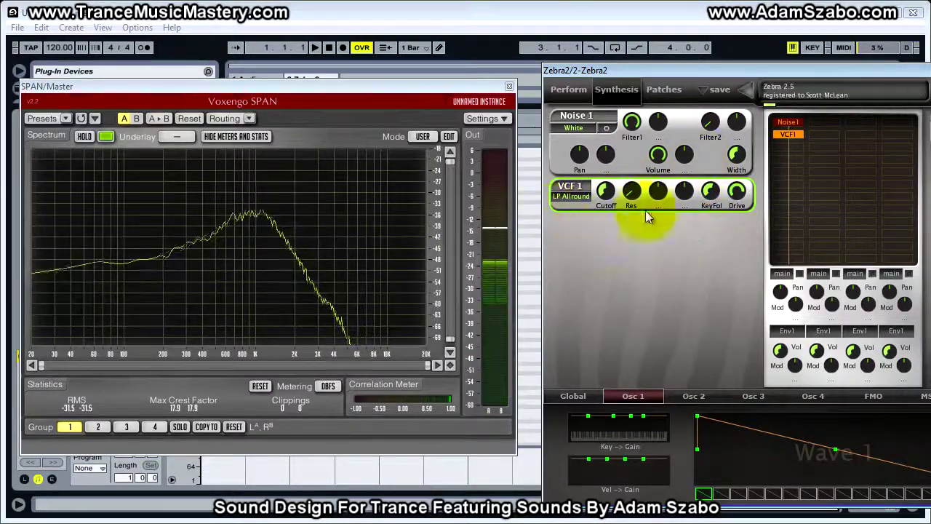
drag(709, 191, 716, 248)
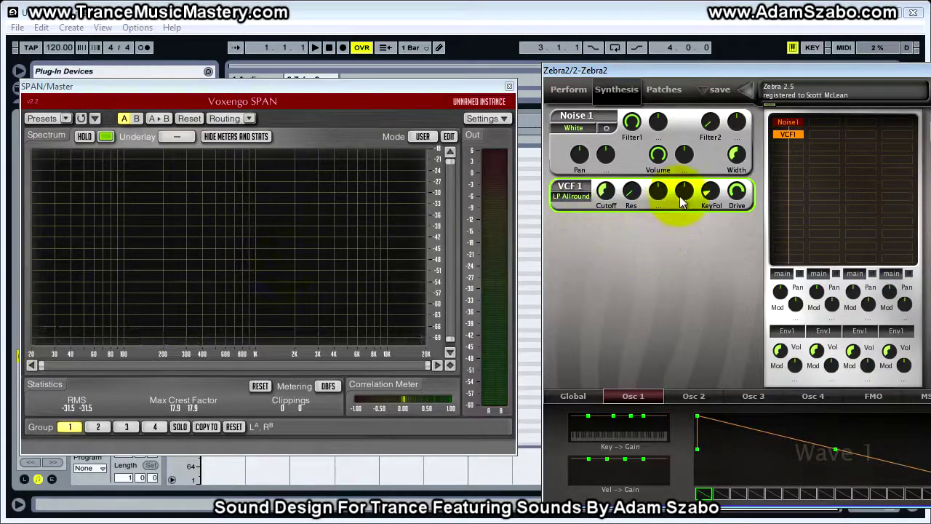
drag(715, 191, 709, 193)
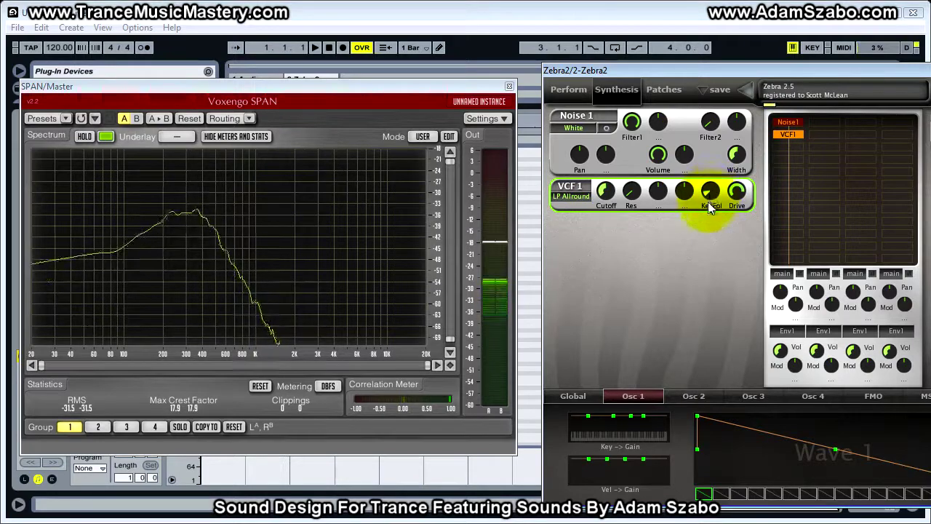